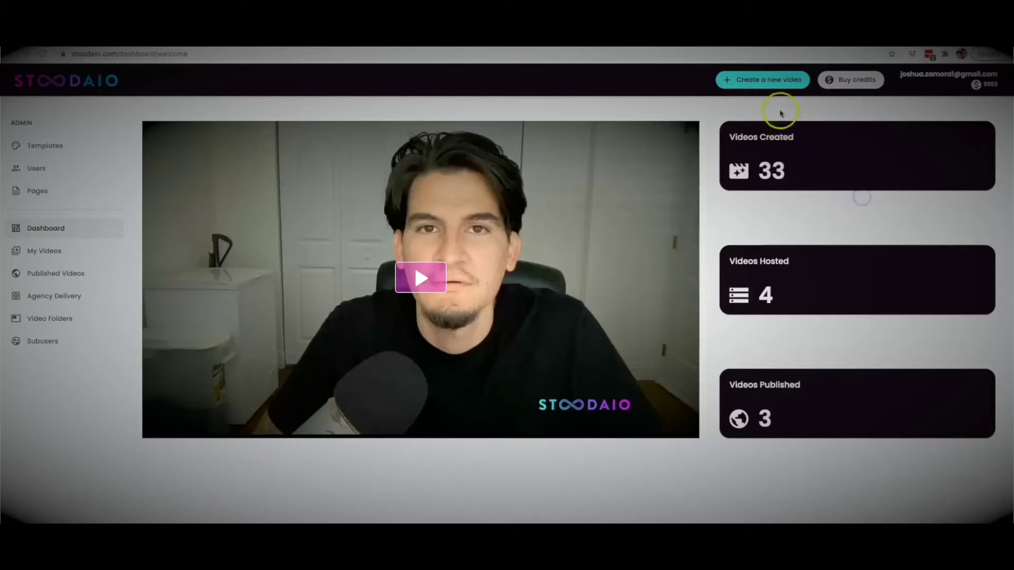
Step: Start a new video from the dashboard's 'Create a new video' button
left_click(770, 80)
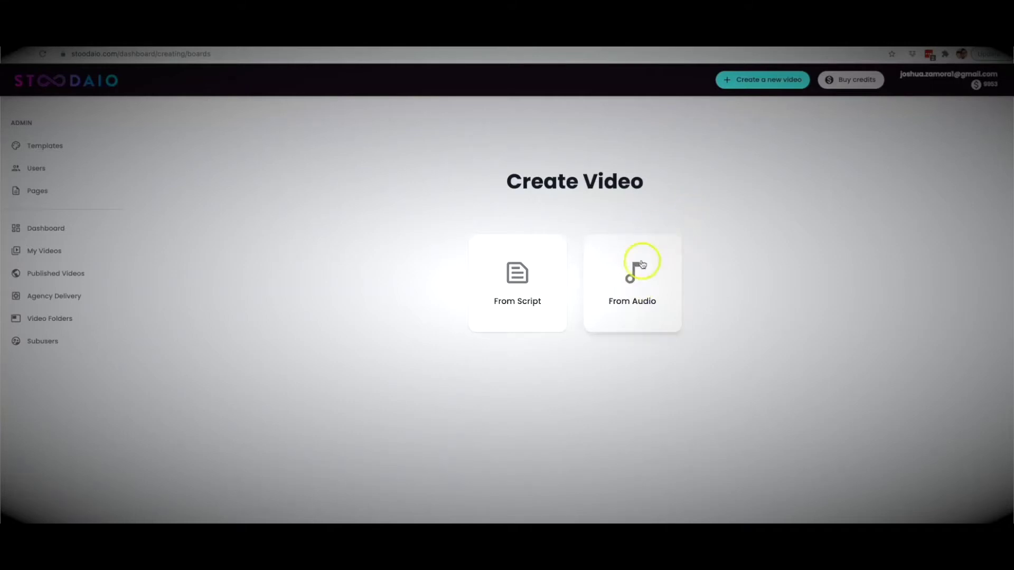
Step: Choose to build the video From Script and click into the empty script area
left_click(532, 291)
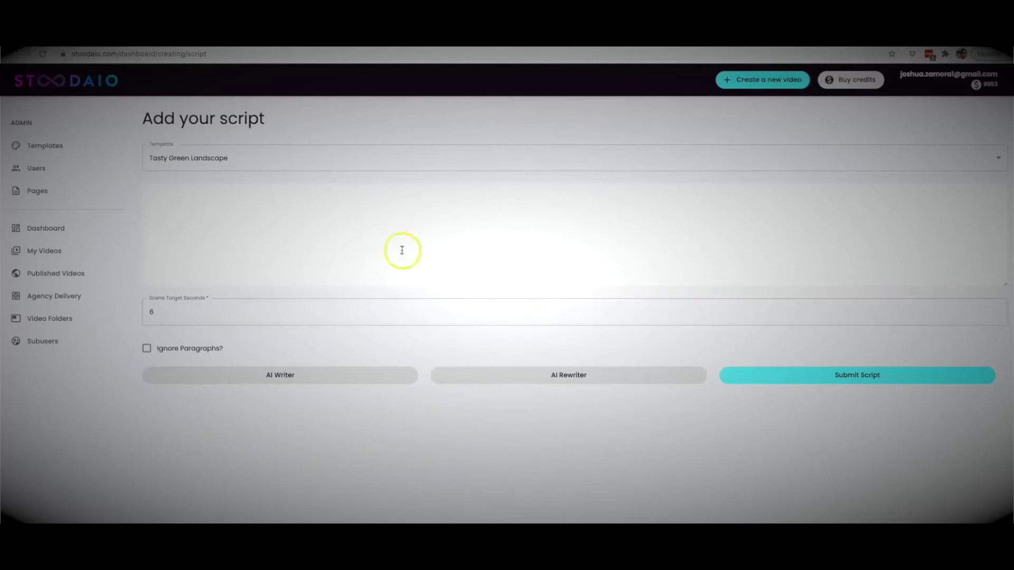
left_click(231, 219)
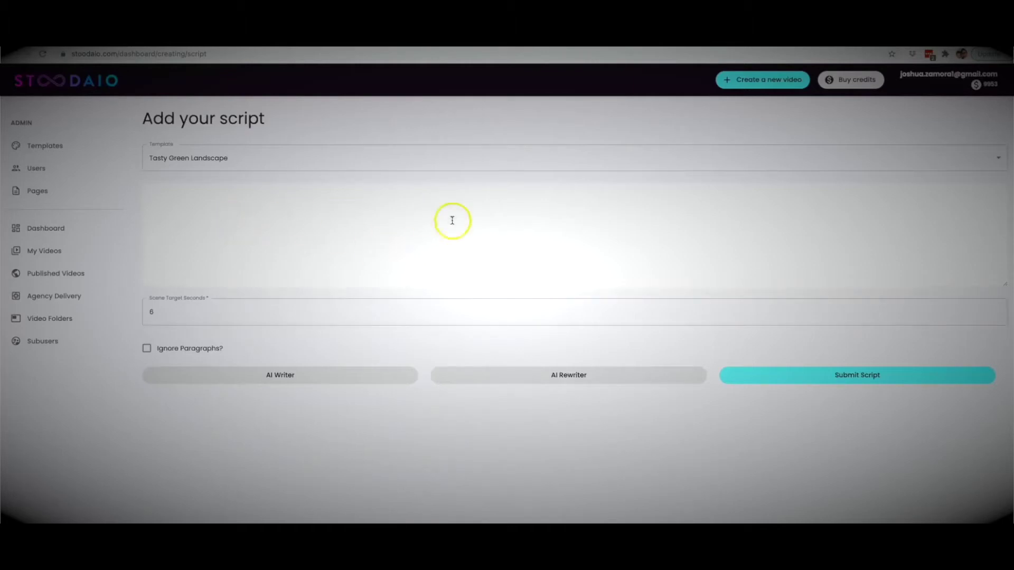
left_click(363, 234)
left_click(303, 225)
left_click(374, 220)
left_click(303, 224)
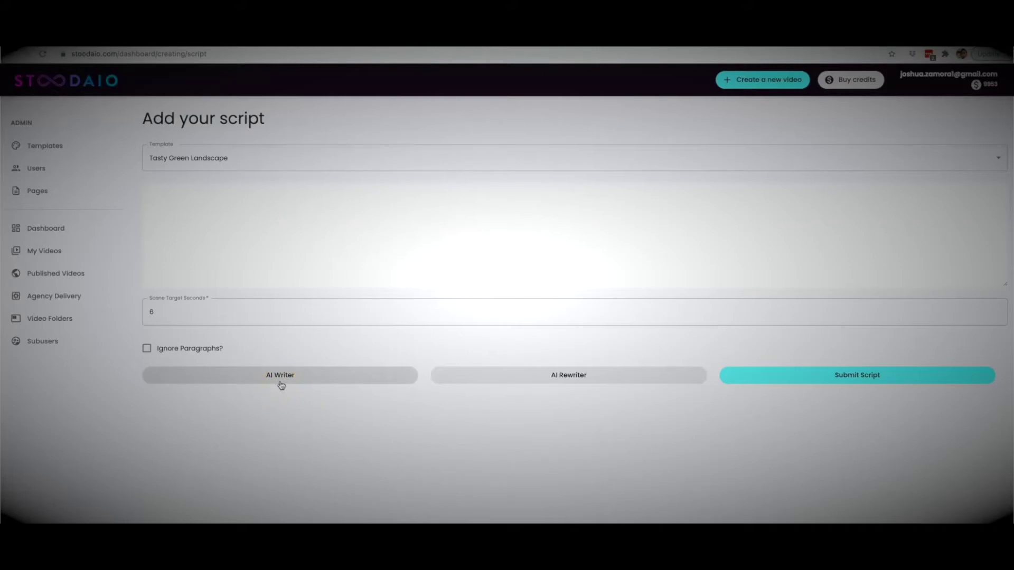
Step: Pick the Tasty Green Landscape template for the script-based video
left_click(576, 380)
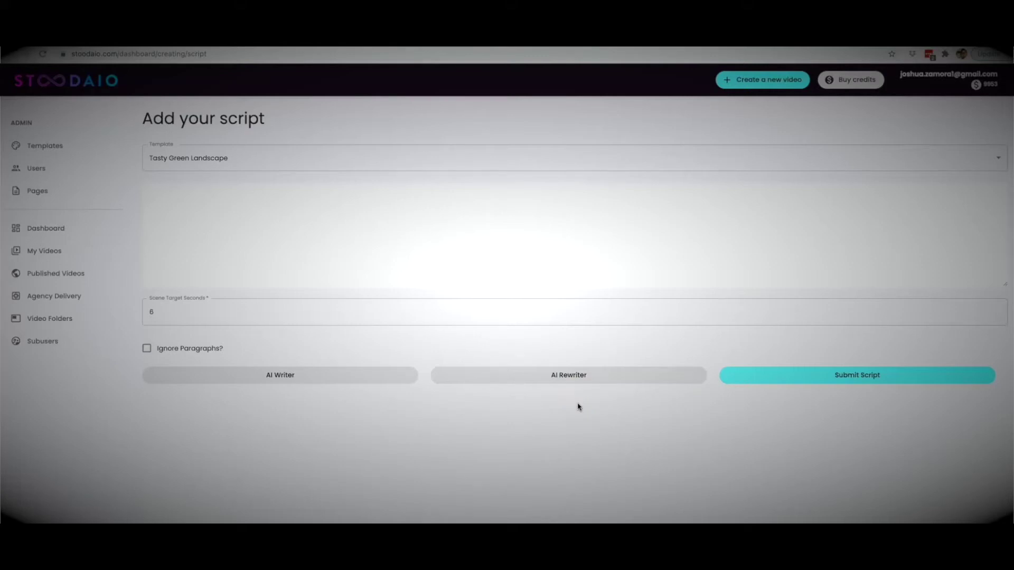
left_click(571, 383)
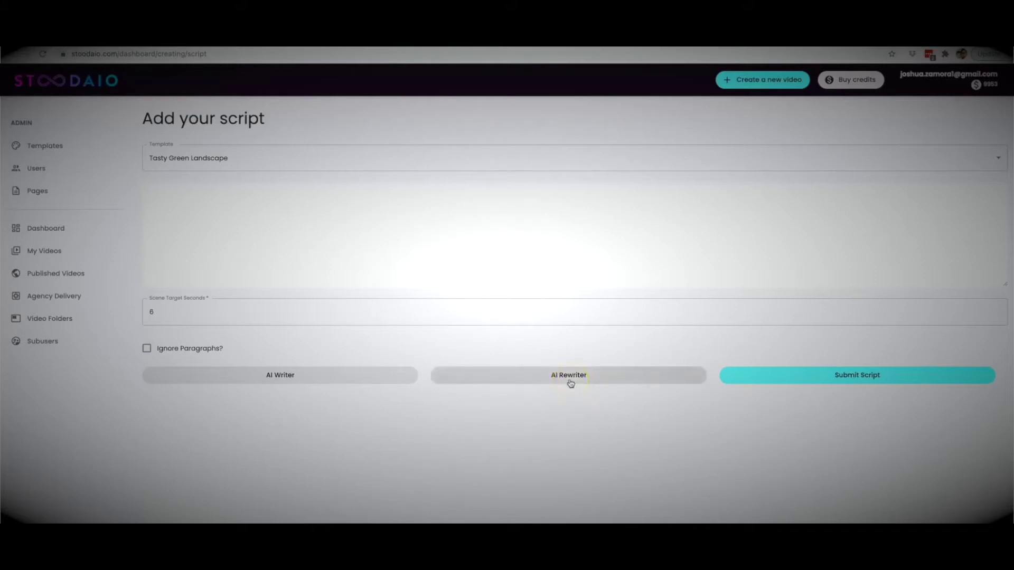
left_click(575, 406)
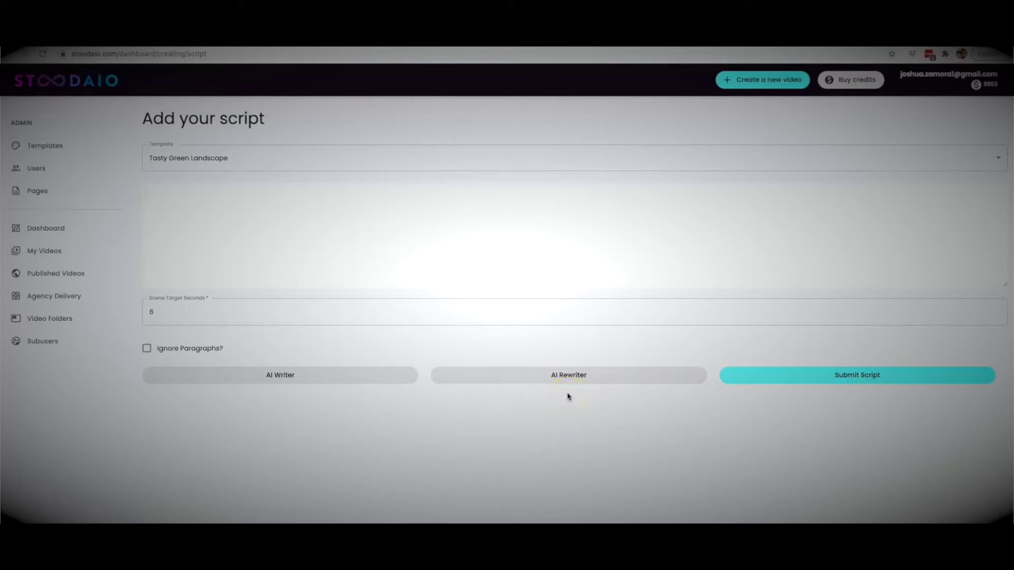
left_click(568, 392)
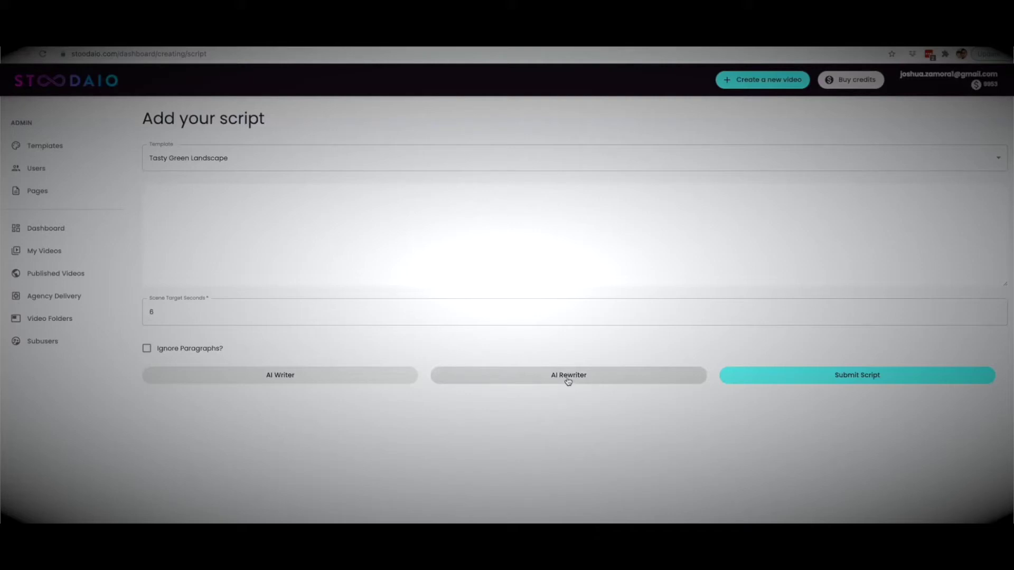
left_click(568, 380)
left_click(339, 402)
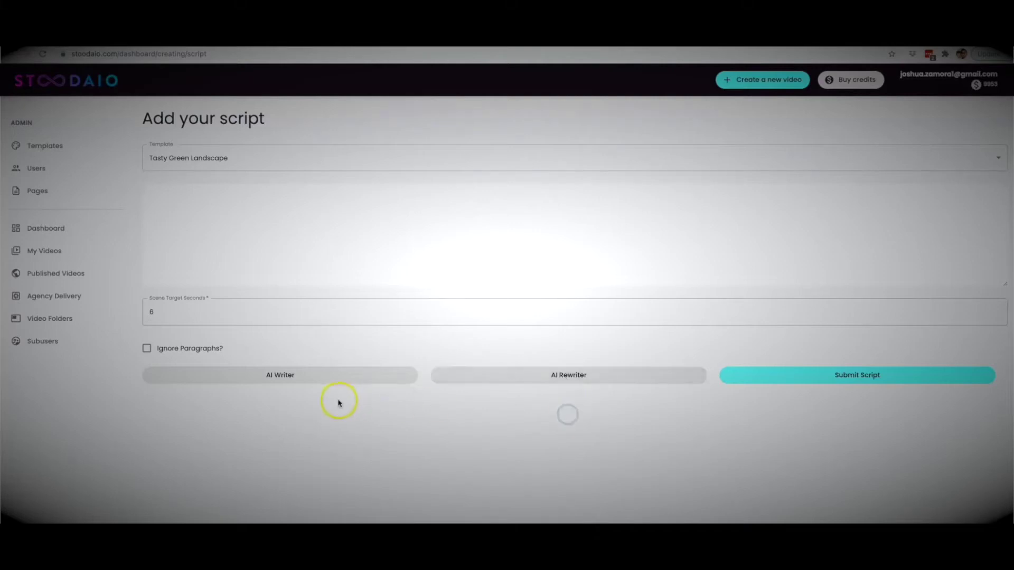
Step: Ask the AI Writer for an English script on 'how to lose weight quickly', minimum 203 words
left_click(278, 375)
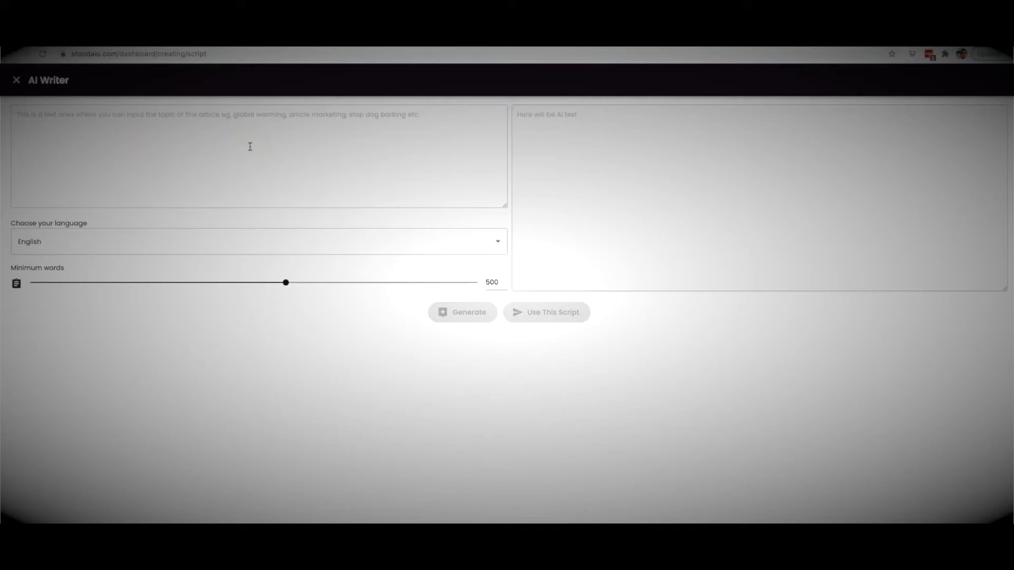
left_click(134, 249)
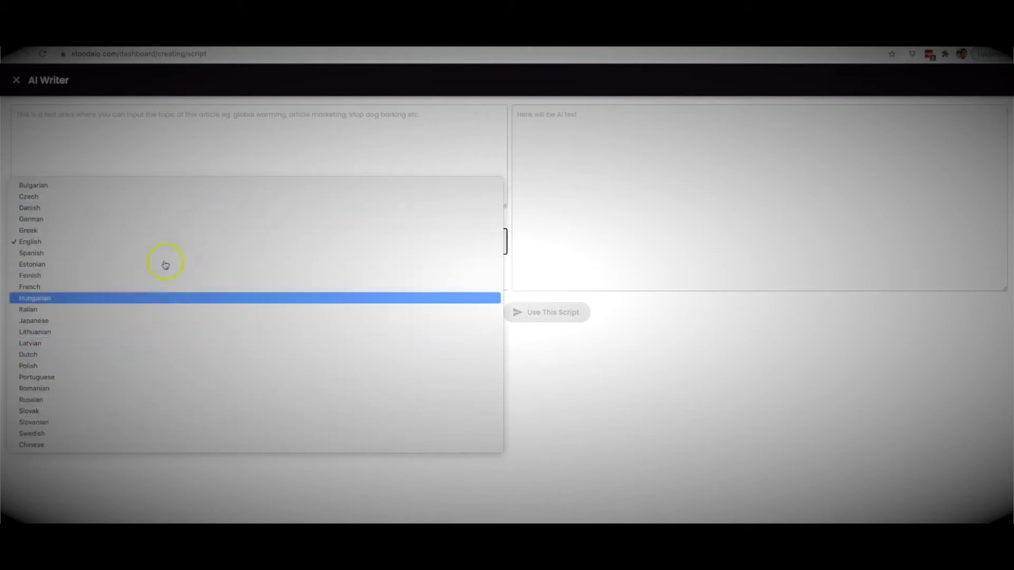
left_click(547, 376)
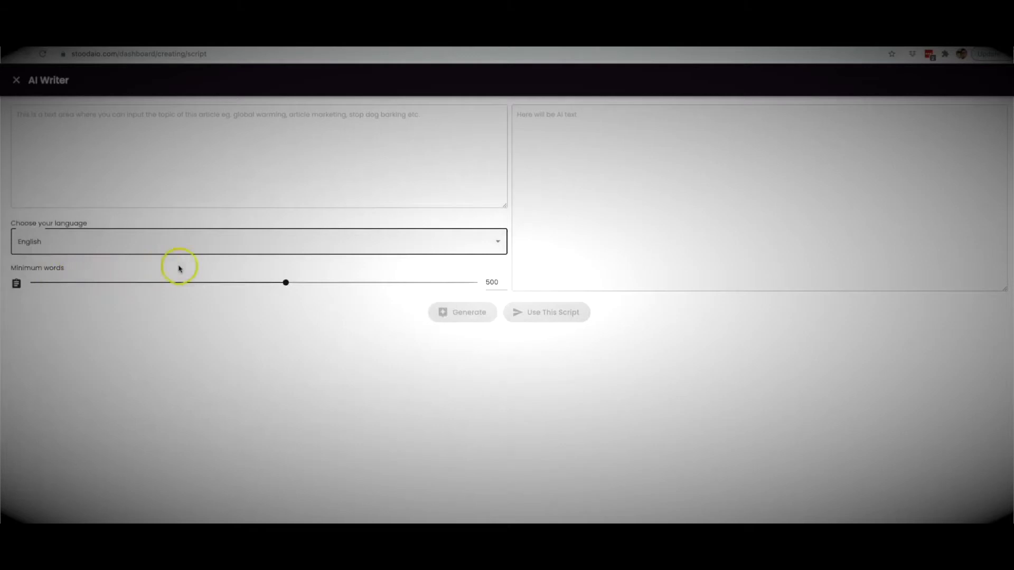
left_click_drag(286, 283, 122, 278)
left_click_drag(120, 279, 99, 283)
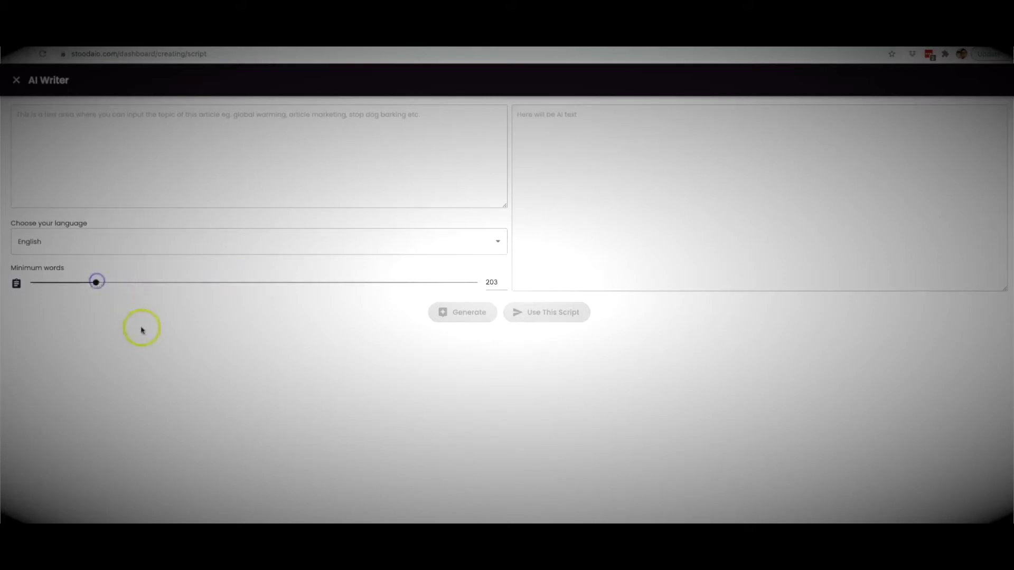
left_click(137, 185)
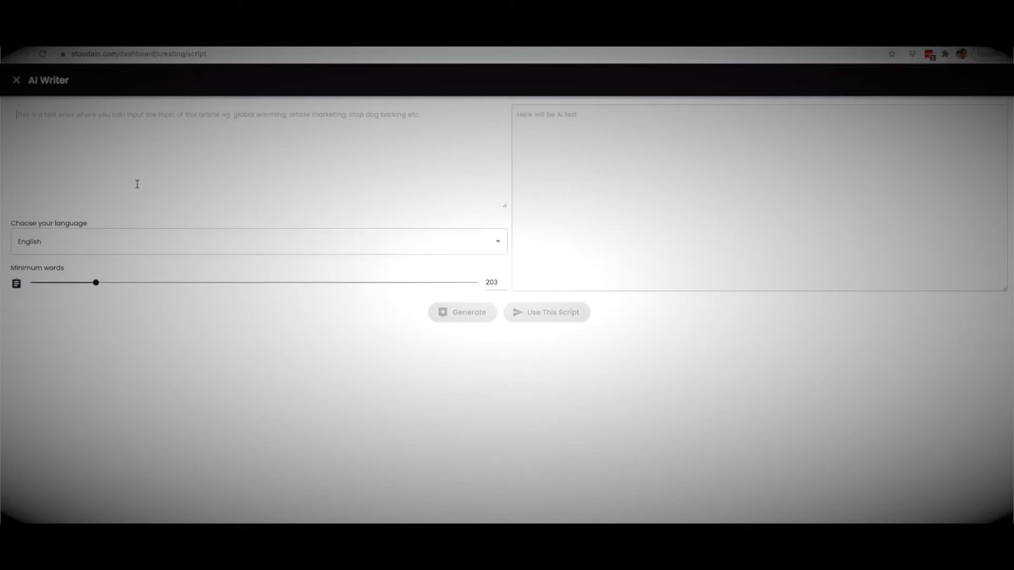
type("how to lose weight quickly")
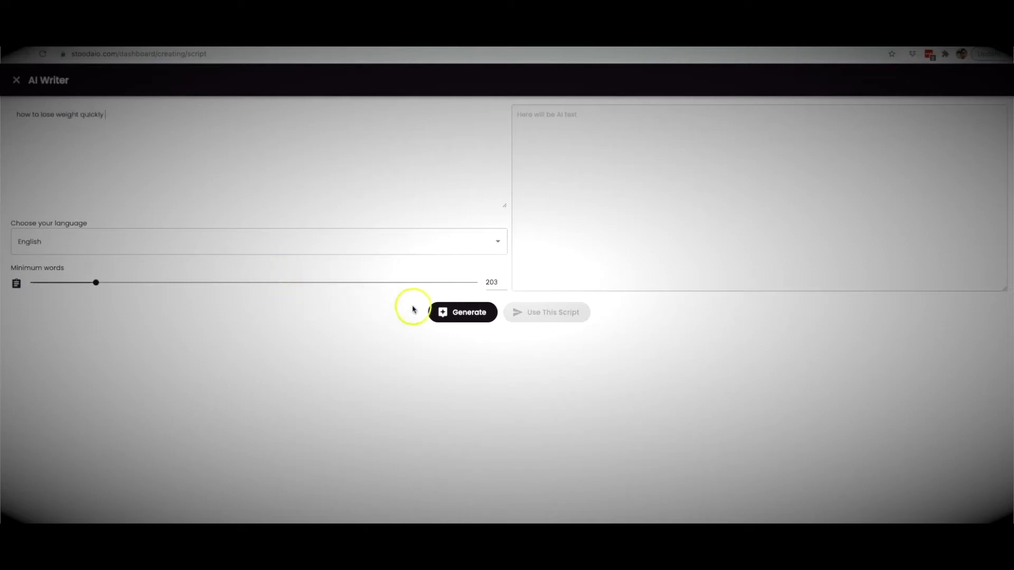
left_click(481, 317)
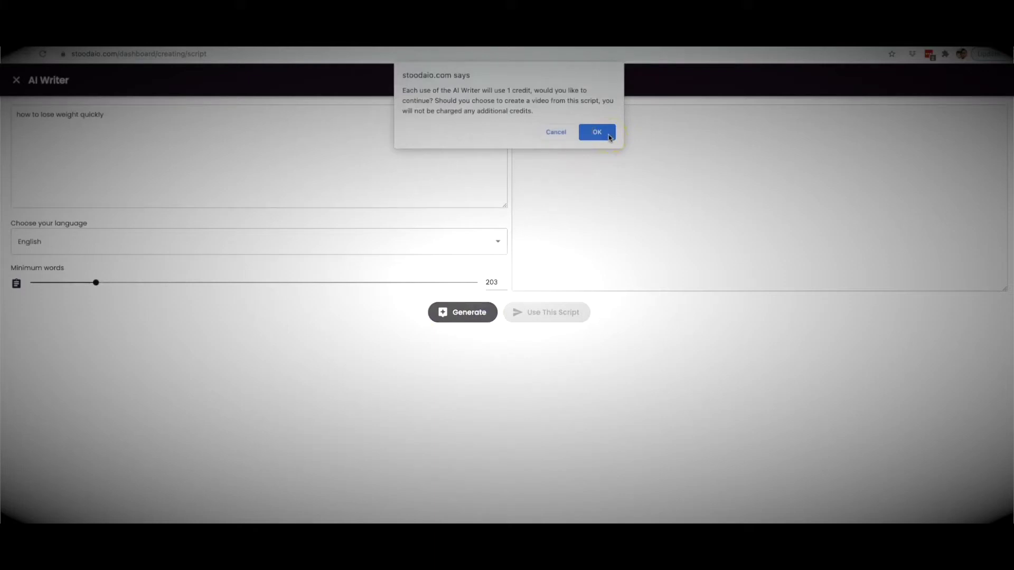
Step: Spend one credit to generate the weight-loss script and use it as the video script
left_click(69, 142)
left_click(597, 133)
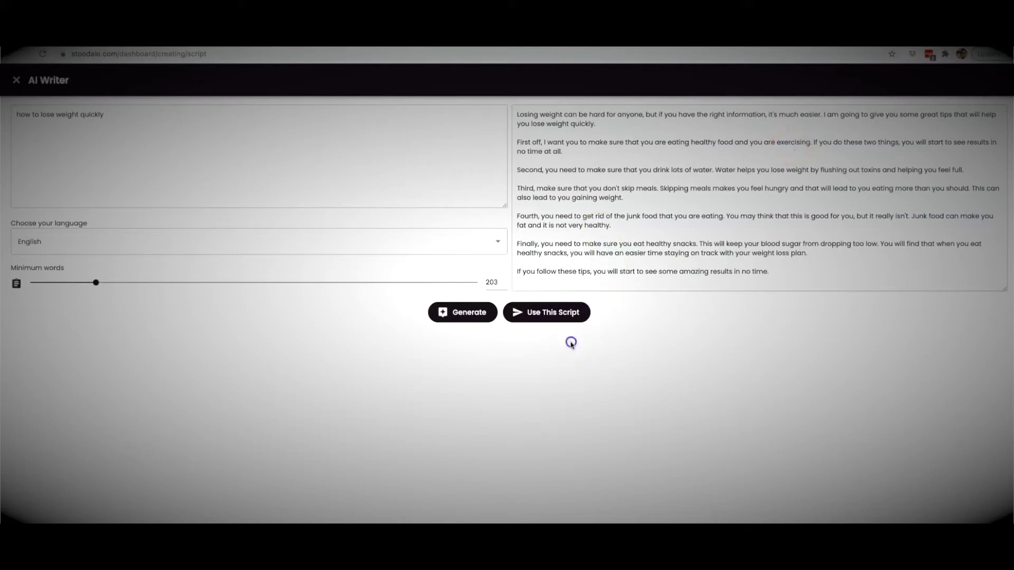
left_click(545, 315)
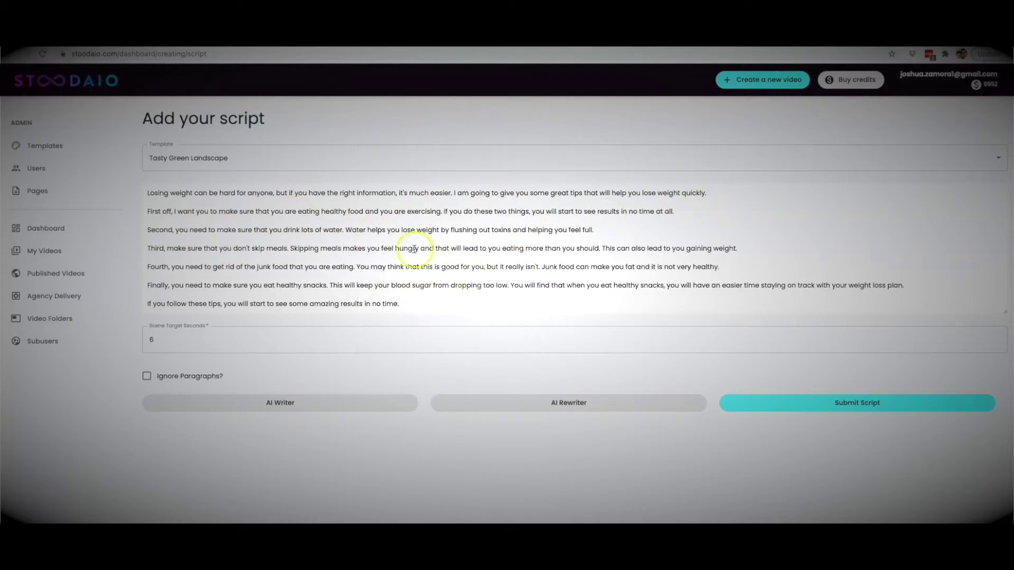
Step: Add a comma after 'good for you' and submit the script to create 16 scenes
left_click(484, 267)
type(",")
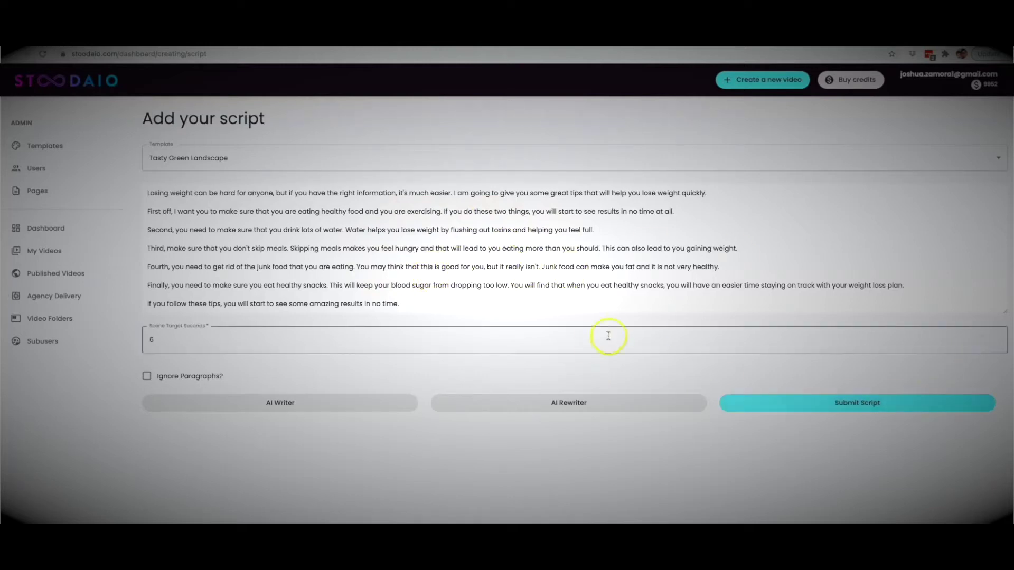
left_click(839, 399)
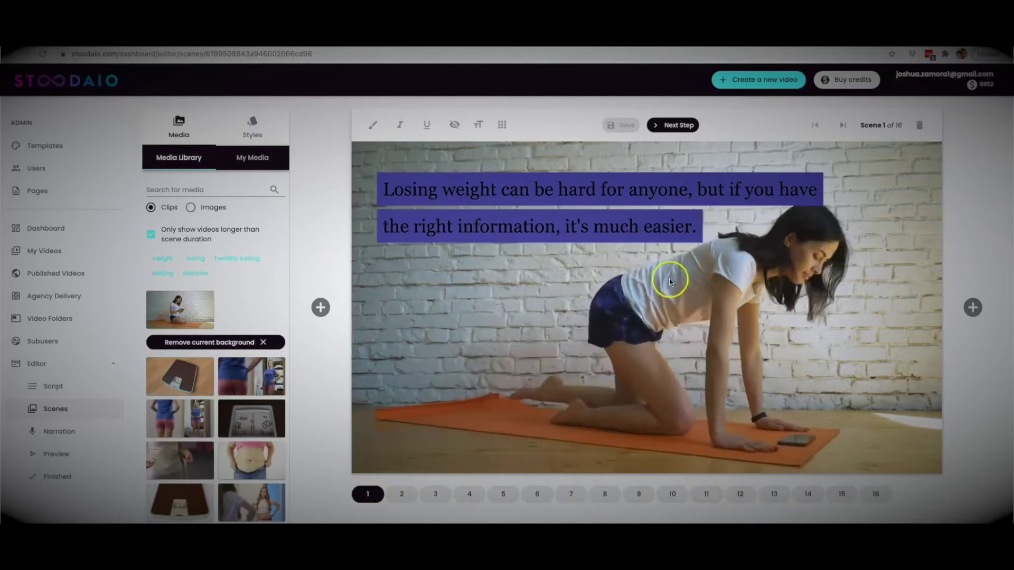
Step: Look through scenes 2 and 6, then move scene 1's caption to Bottom Left
left_click(402, 494)
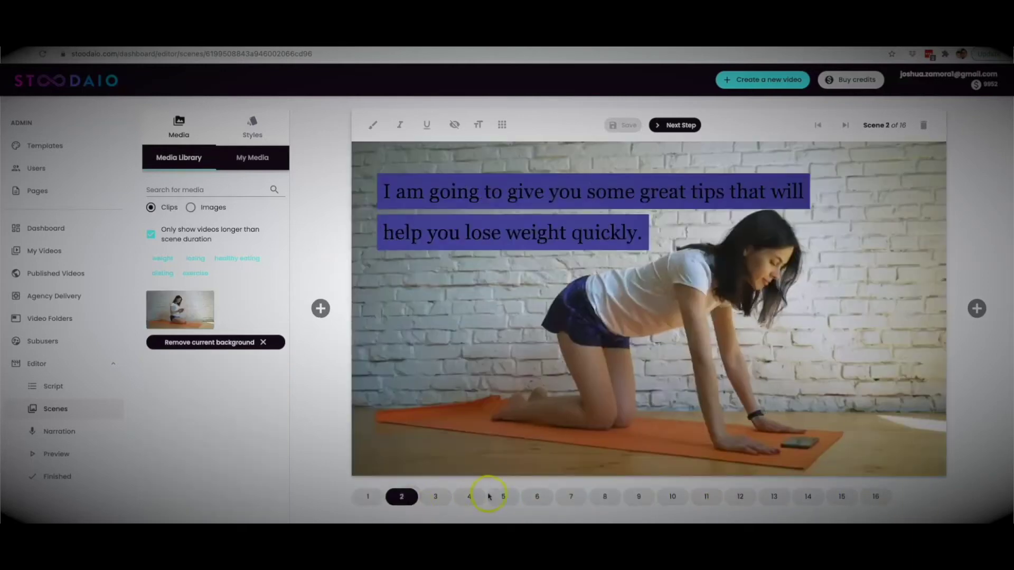
left_click(537, 496)
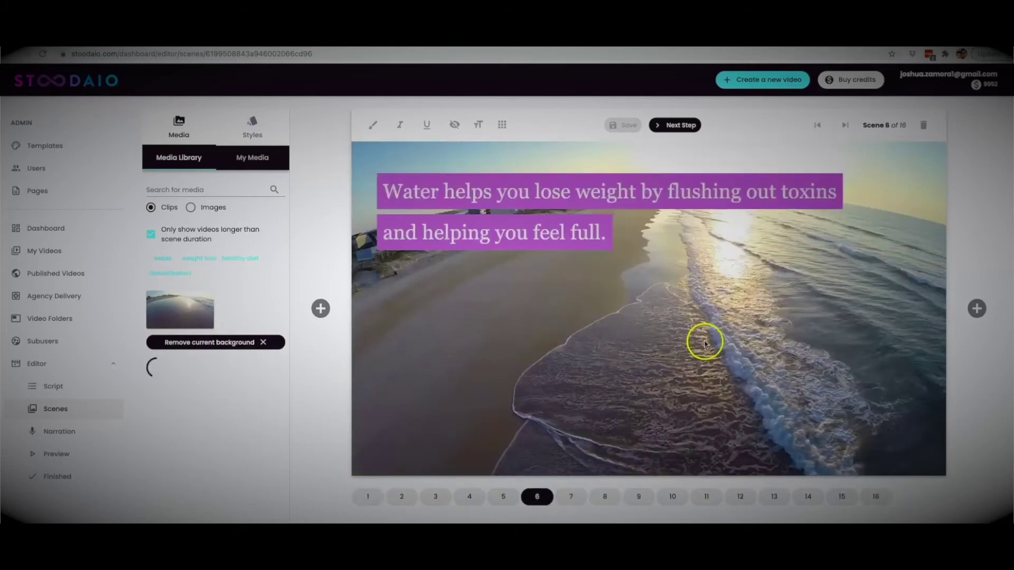
left_click(373, 496)
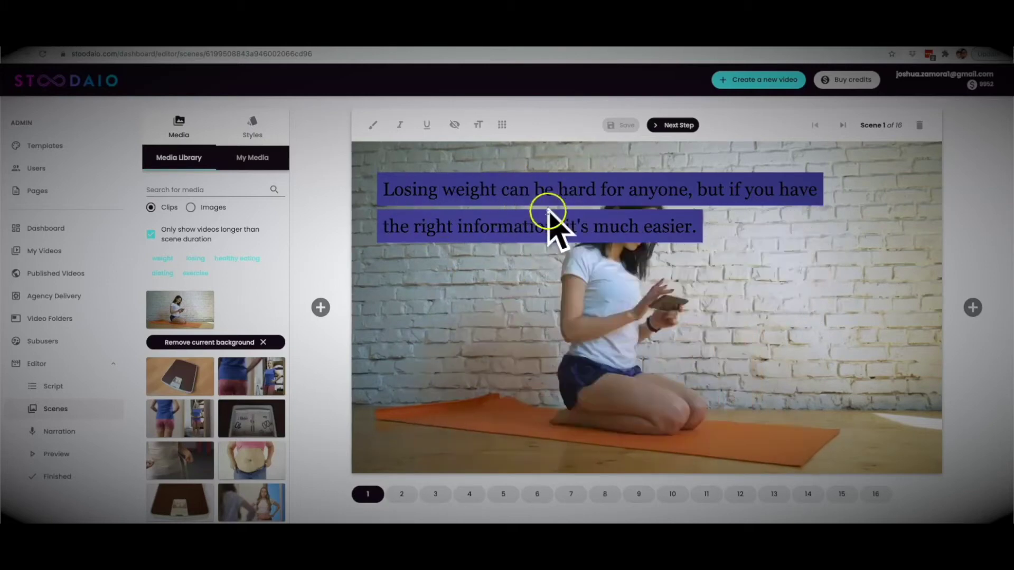
left_click(502, 123)
left_click(518, 220)
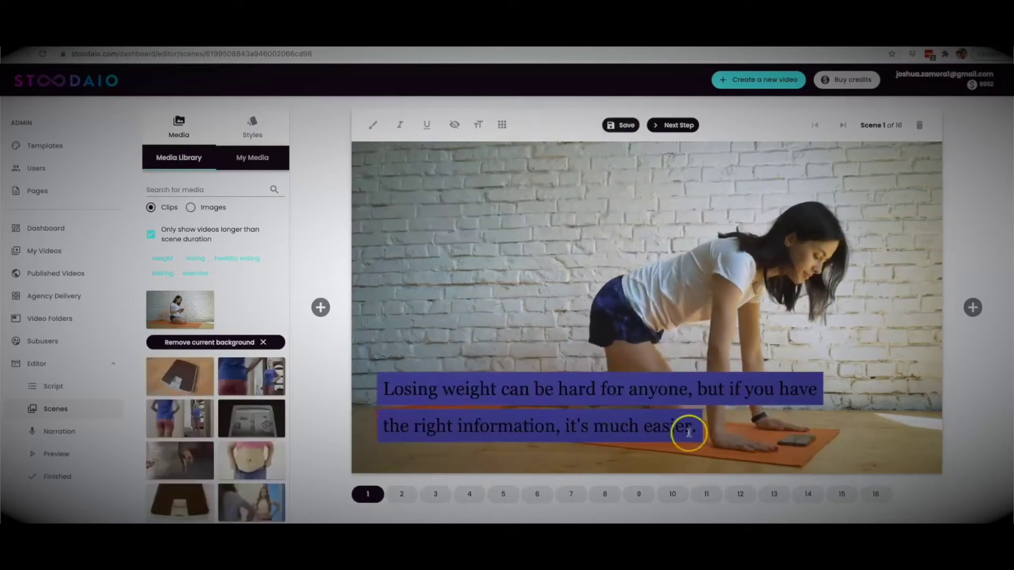
Step: Give scene 1's caption a brick-wall grey background (135, 146, 146) and highlight 'hard for anyone'
left_click(251, 127)
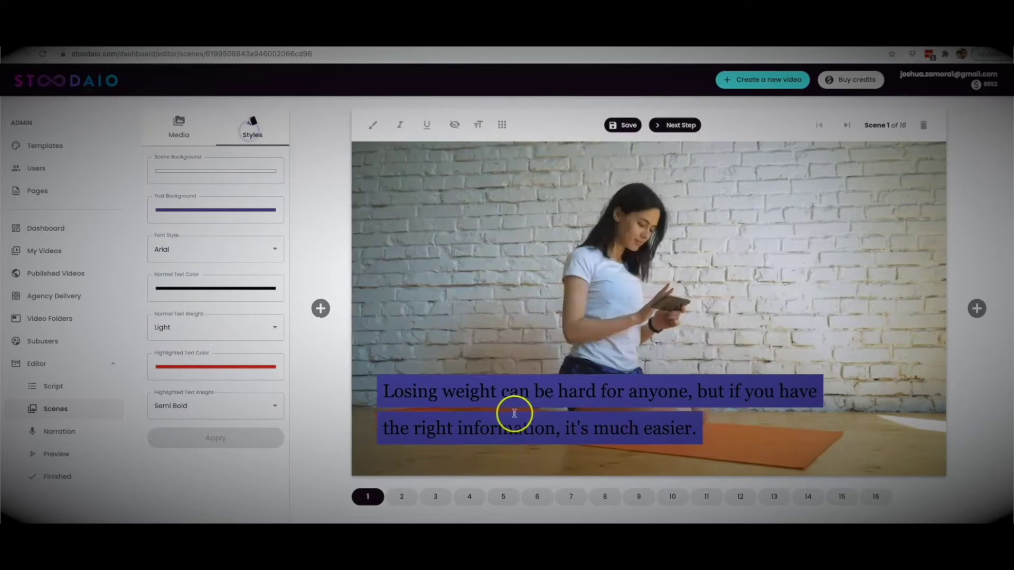
left_click(222, 211)
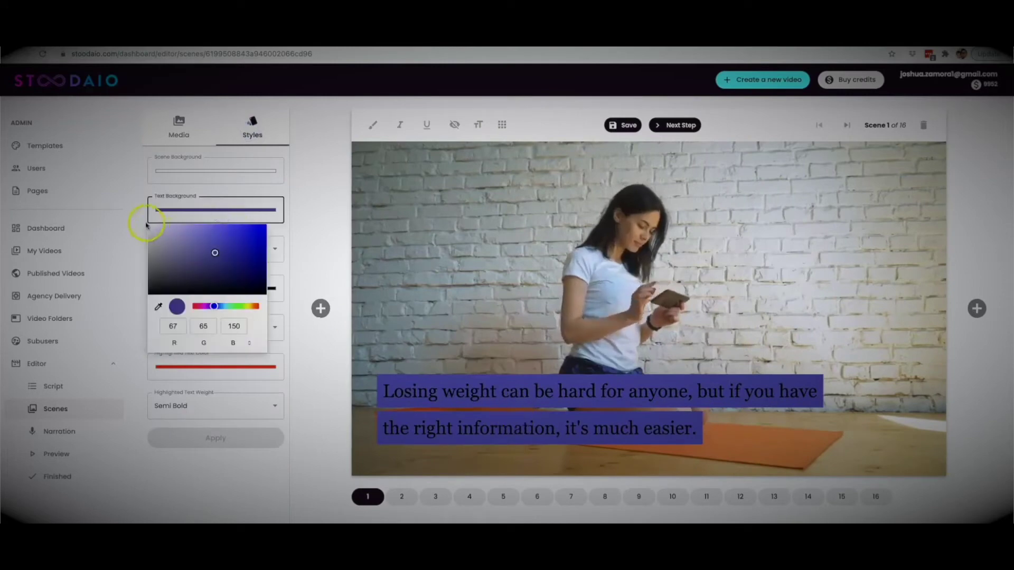
left_click(158, 306)
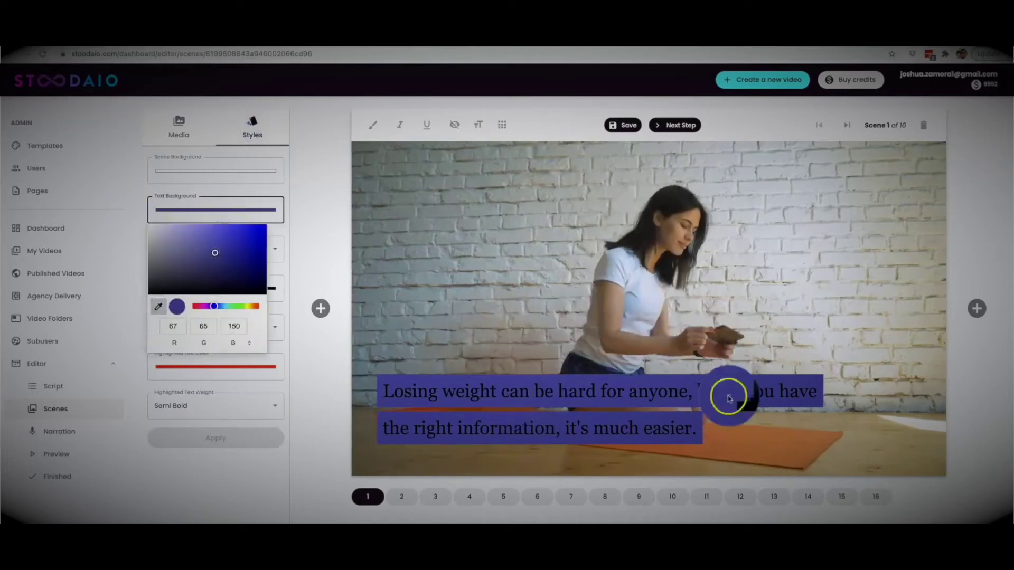
left_click(476, 207)
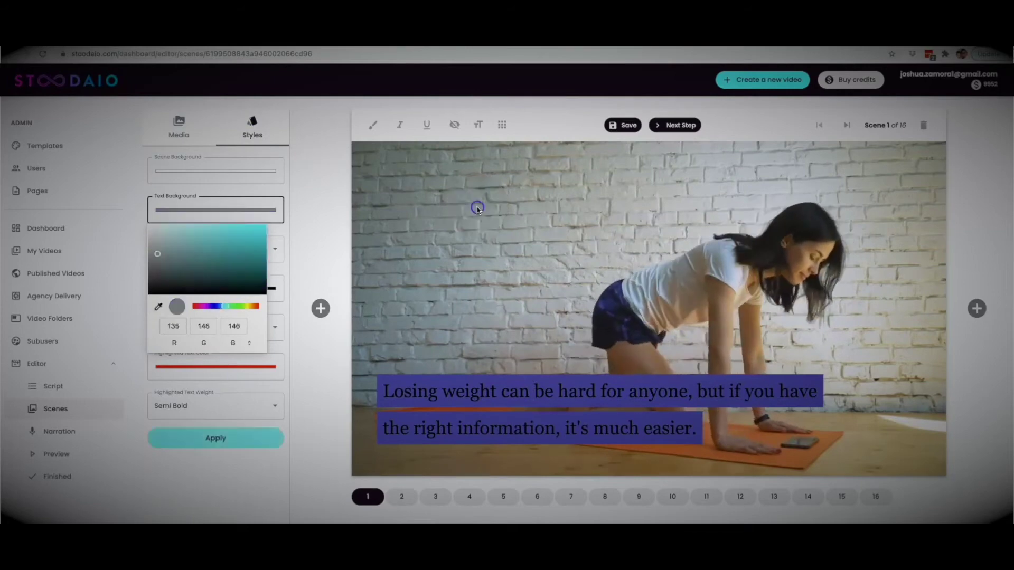
left_click(188, 484)
left_click(207, 443)
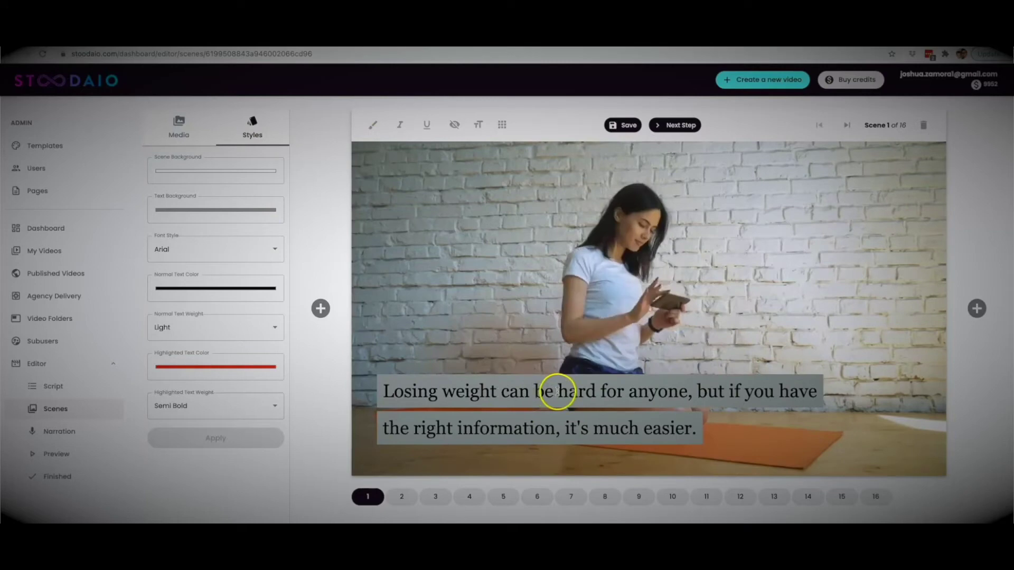
left_click_drag(558, 391, 677, 393)
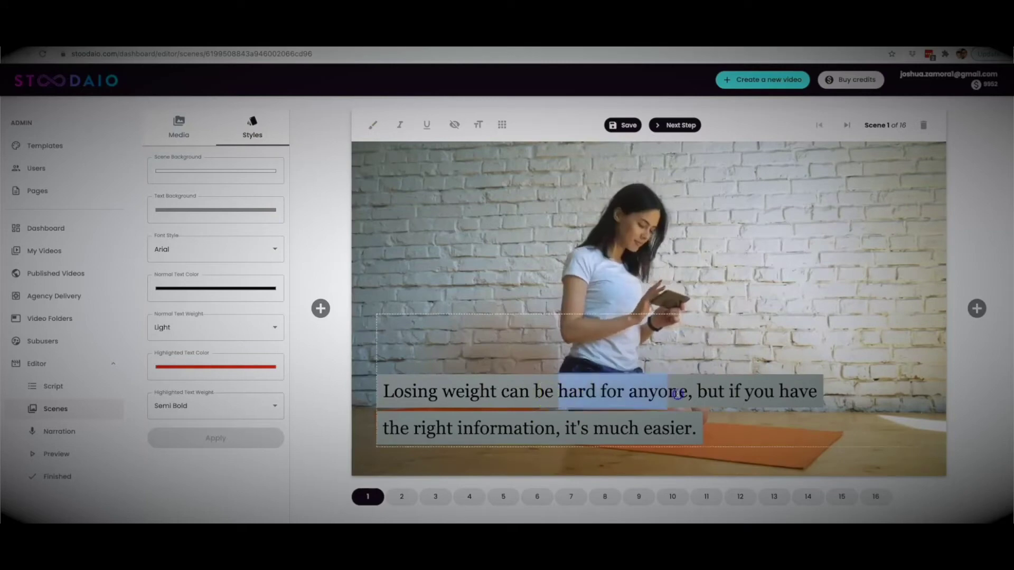
left_click(372, 125)
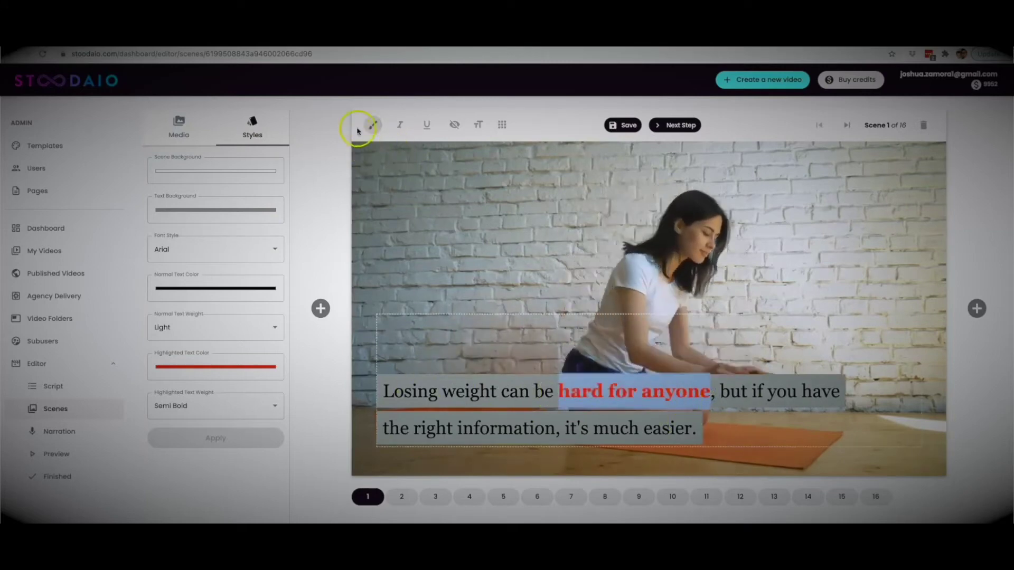
Step: Set the highlighted caption words to orange sampled from the yoga mat
left_click(226, 365)
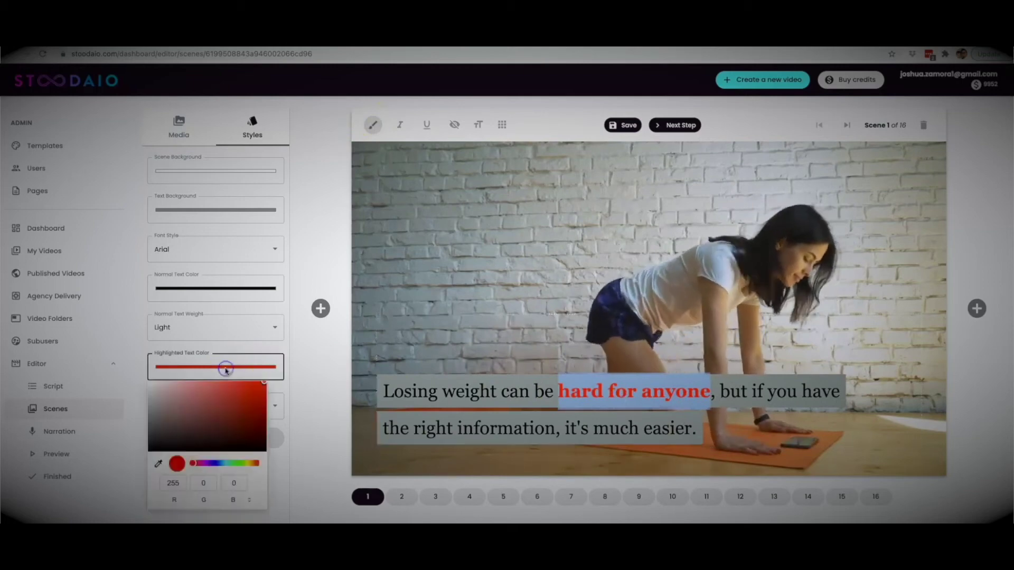
left_click(157, 464)
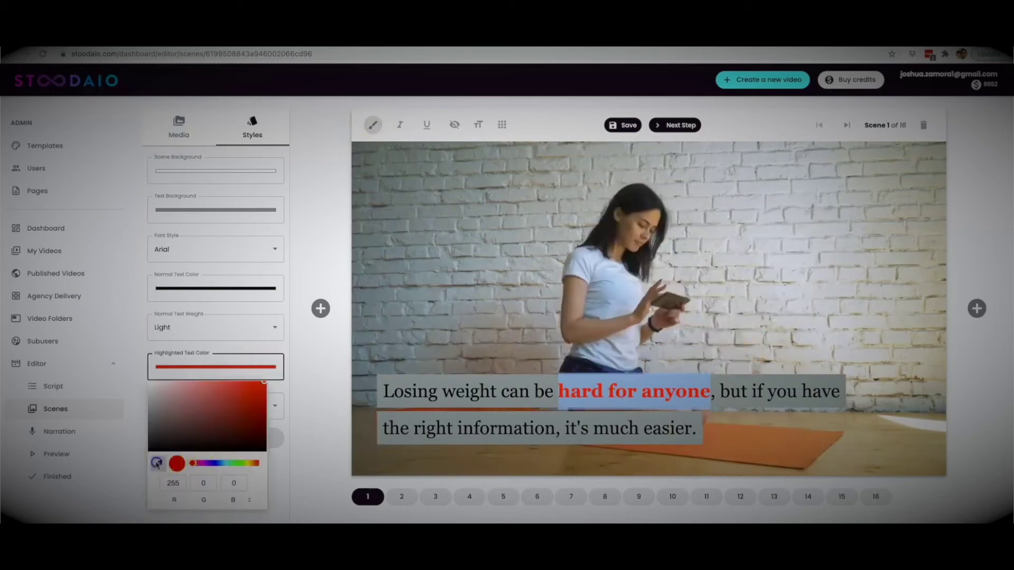
left_click(798, 448)
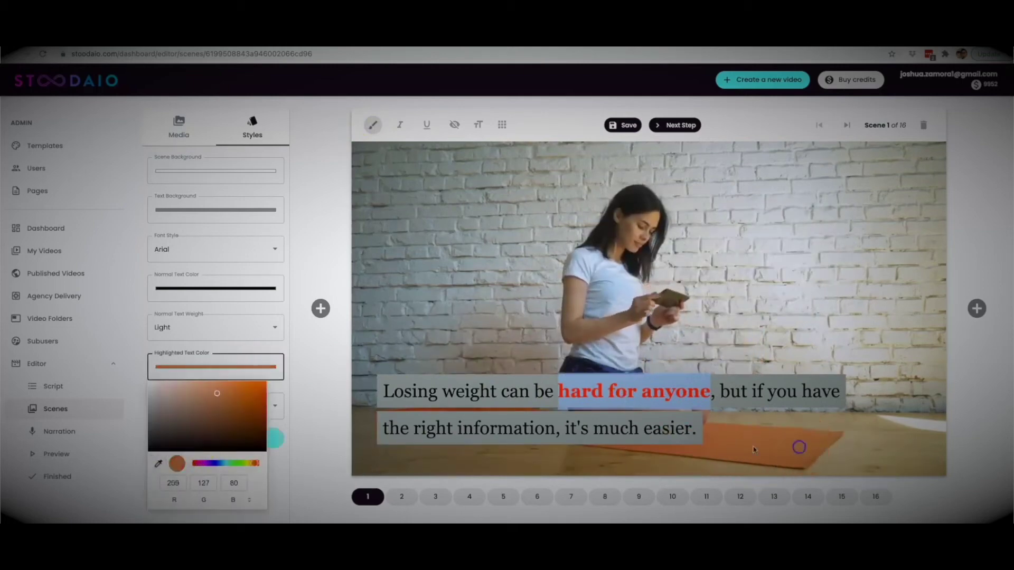
left_click(281, 469)
left_click(261, 445)
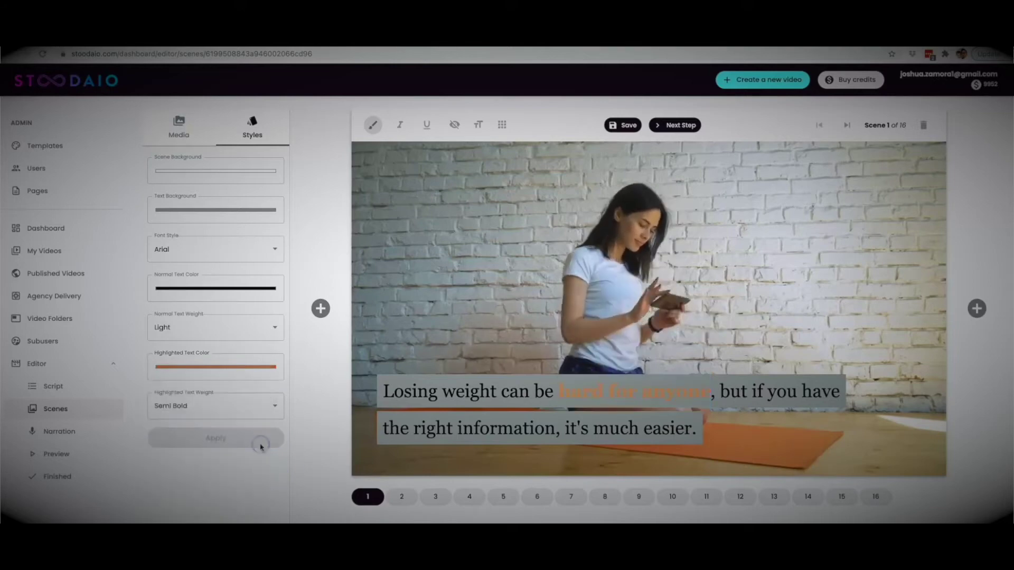
Step: Change the highlight colour of 'hard for anyone' to white (255, 255, 255)
left_click_drag(711, 392, 562, 392)
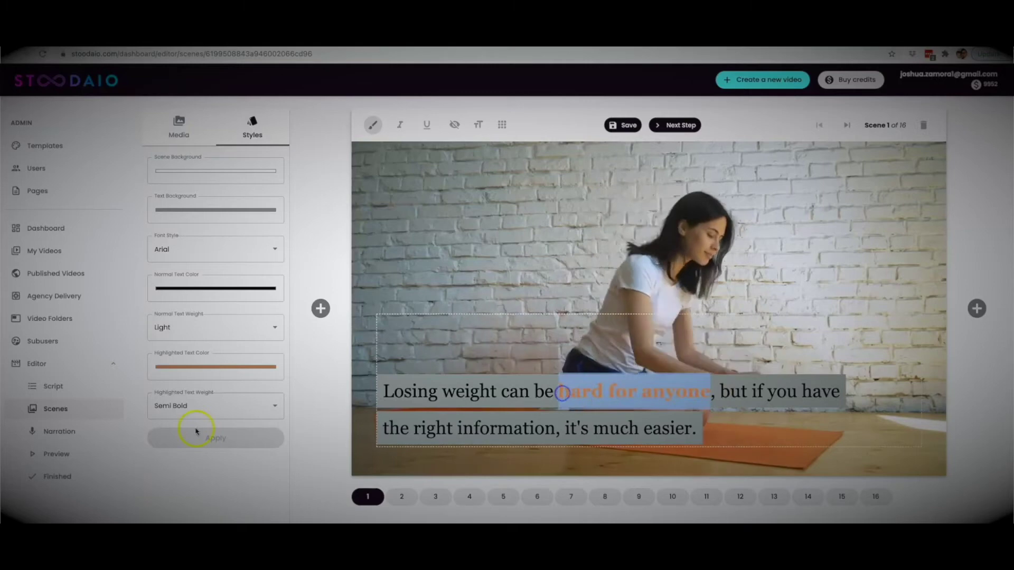
left_click(158, 370)
left_click(161, 464)
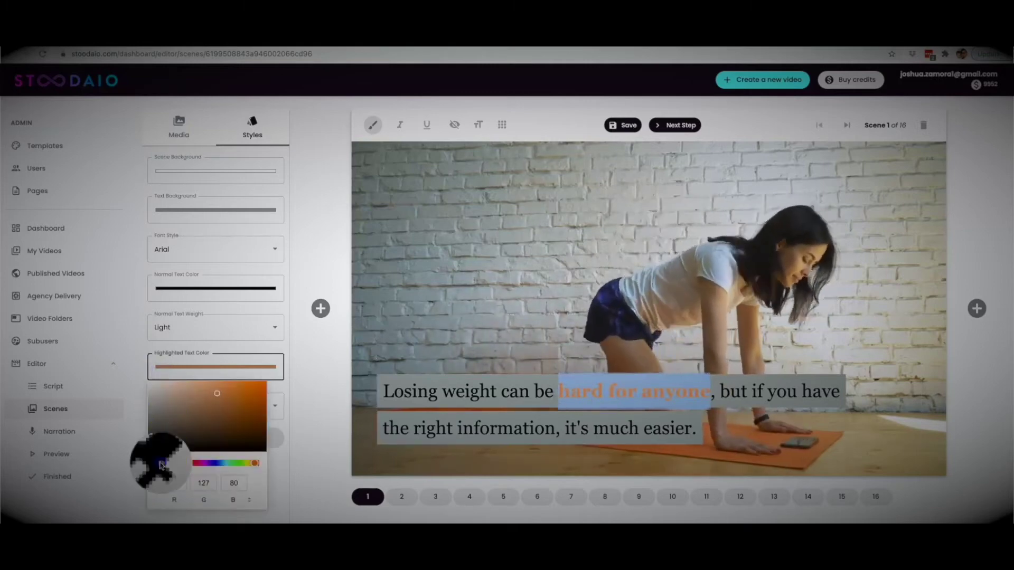
left_click(399, 490)
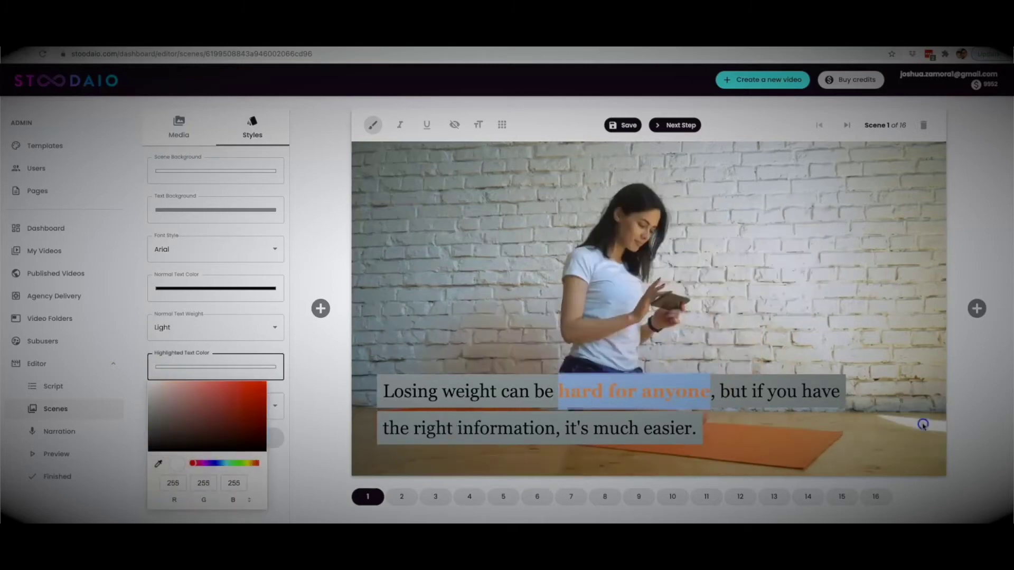
left_click(285, 454)
left_click(270, 443)
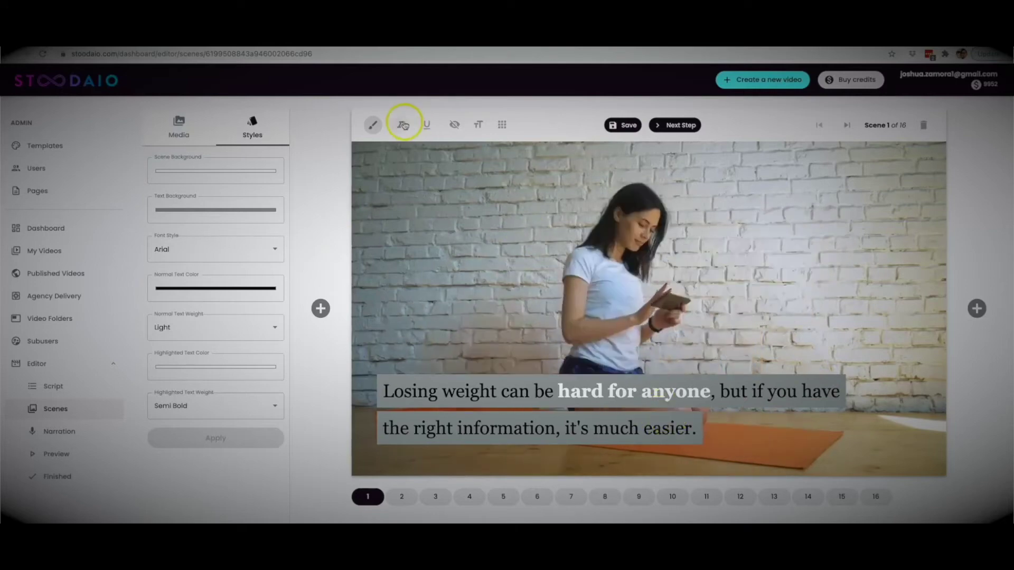
left_click(478, 129)
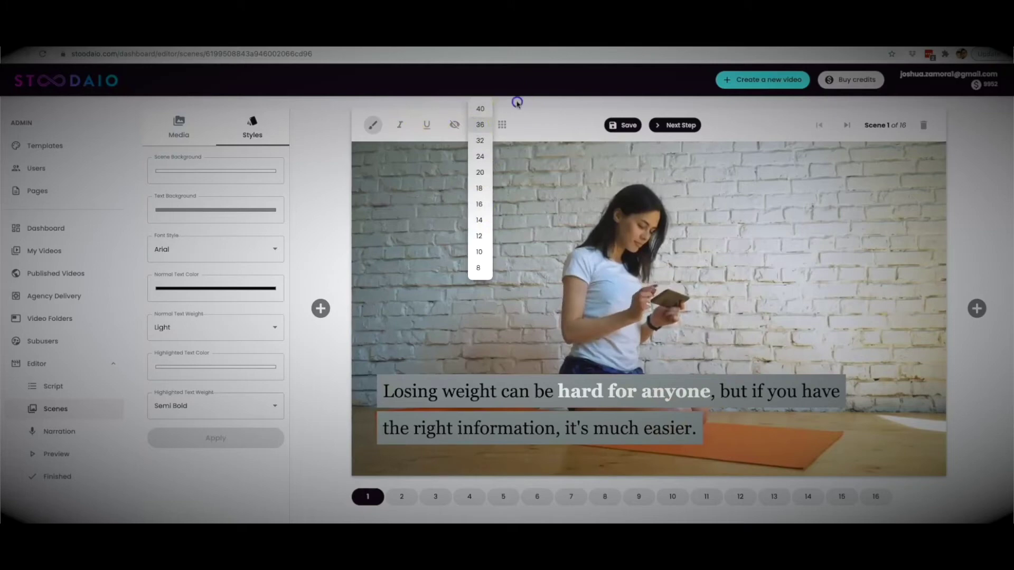
left_click(443, 124)
left_click(457, 125)
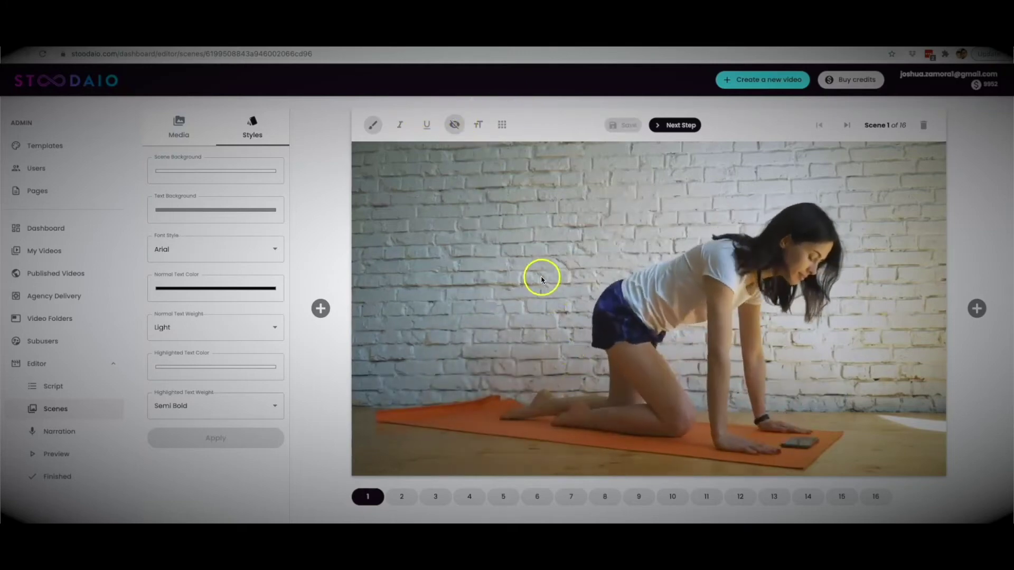
left_click(452, 125)
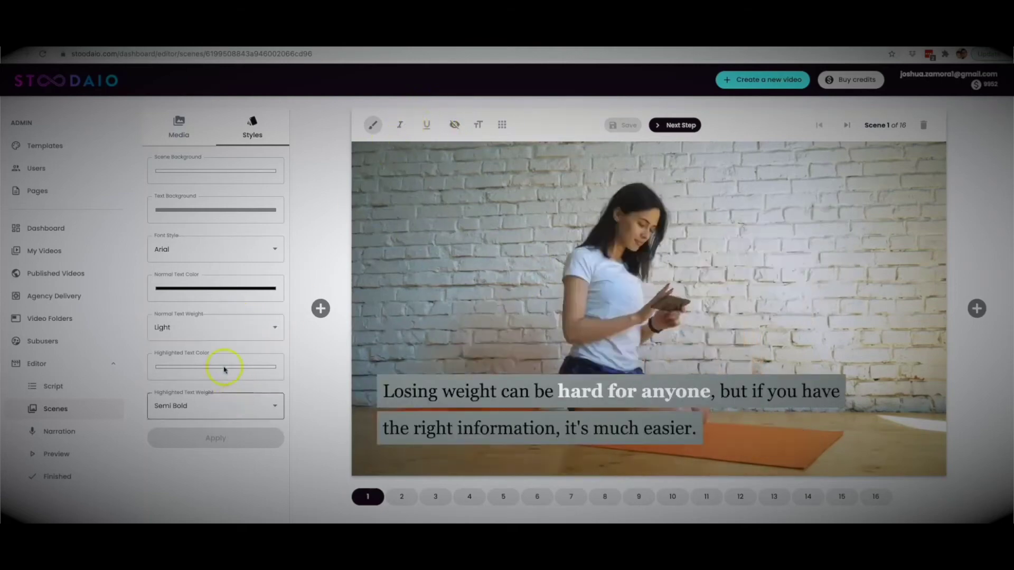
left_click(206, 260)
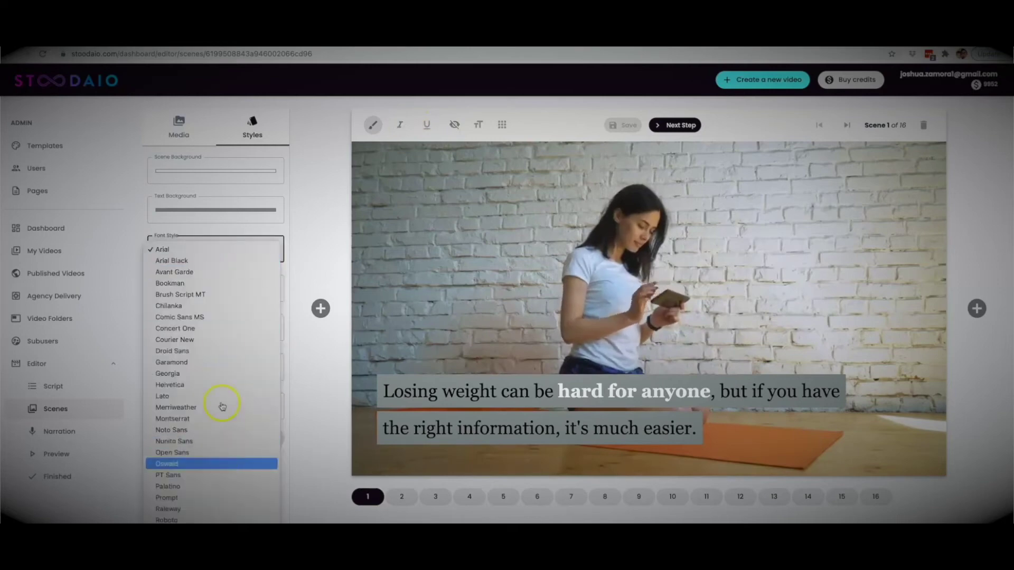
left_click(297, 352)
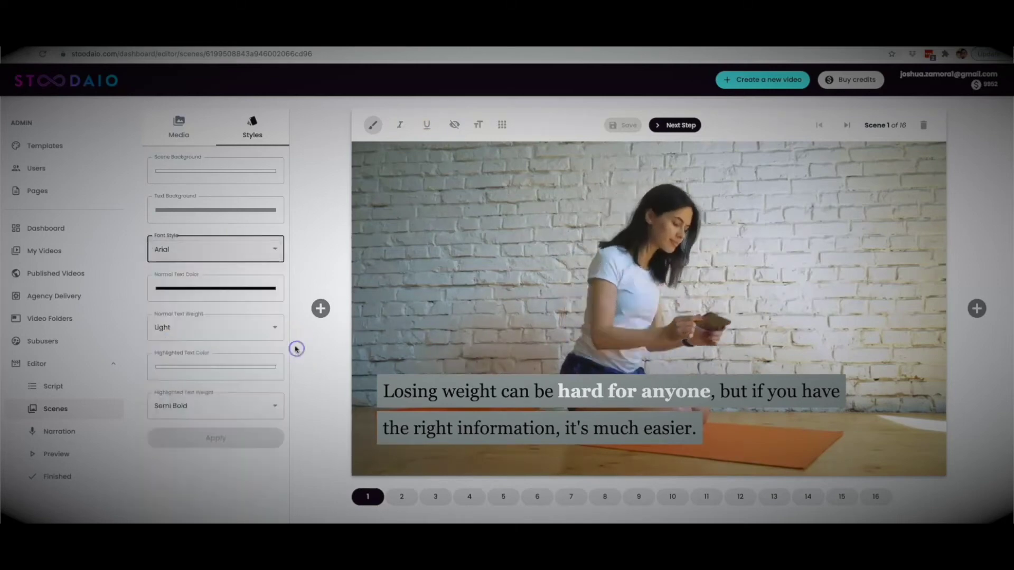
Step: Check My Media, return to the stock Media Library and preview the bathroom-scale clip
left_click(173, 129)
left_click(282, 160)
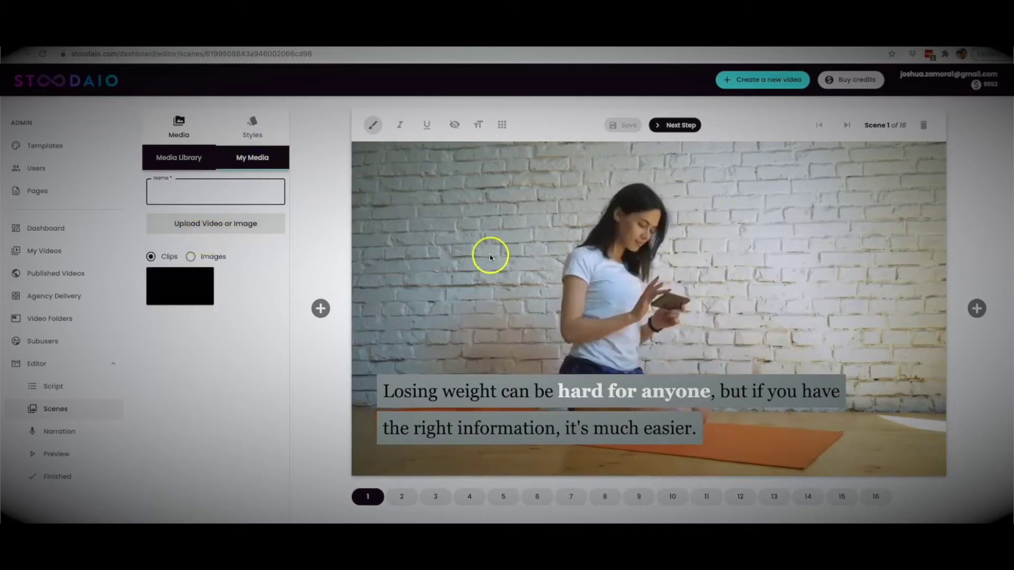
left_click(177, 149)
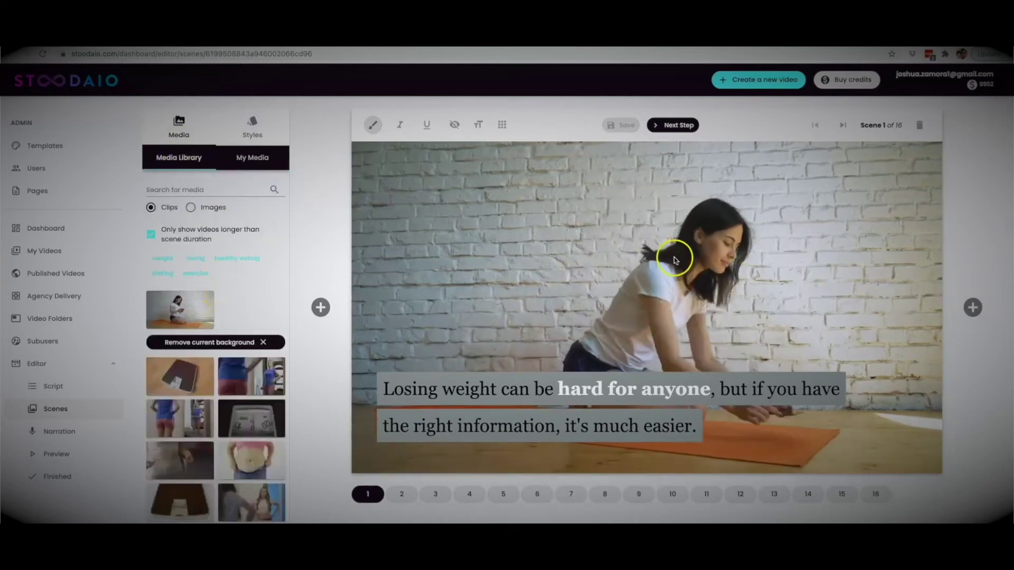
left_click(611, 253)
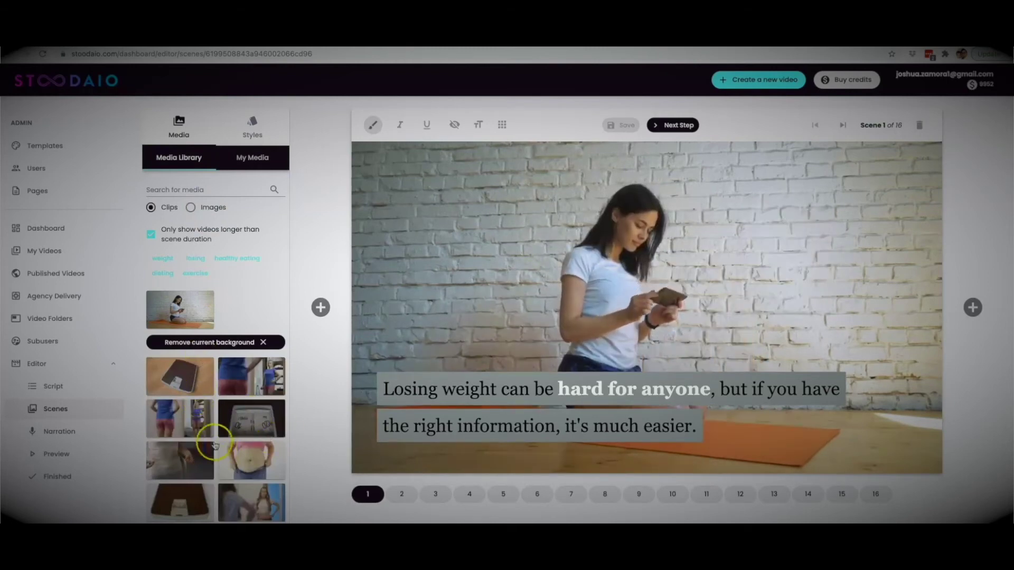
scroll(211, 453, "down", 4)
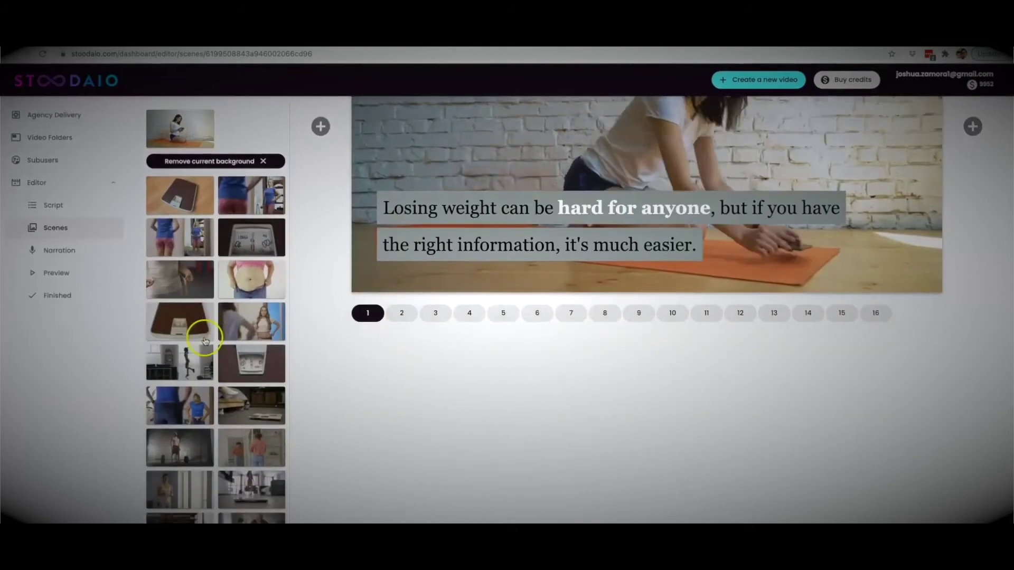
scroll(205, 340, "up", 4)
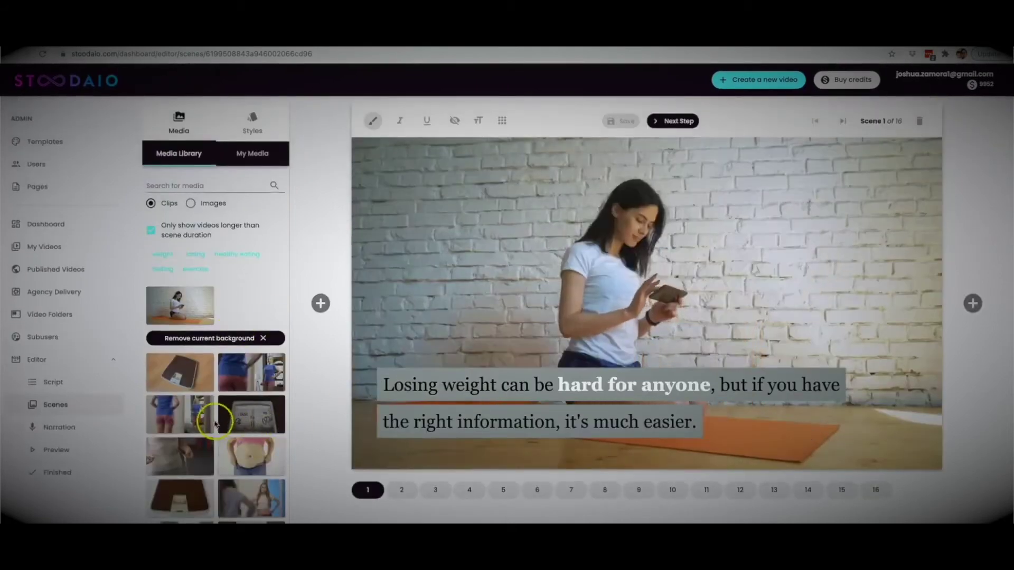
left_click(194, 378)
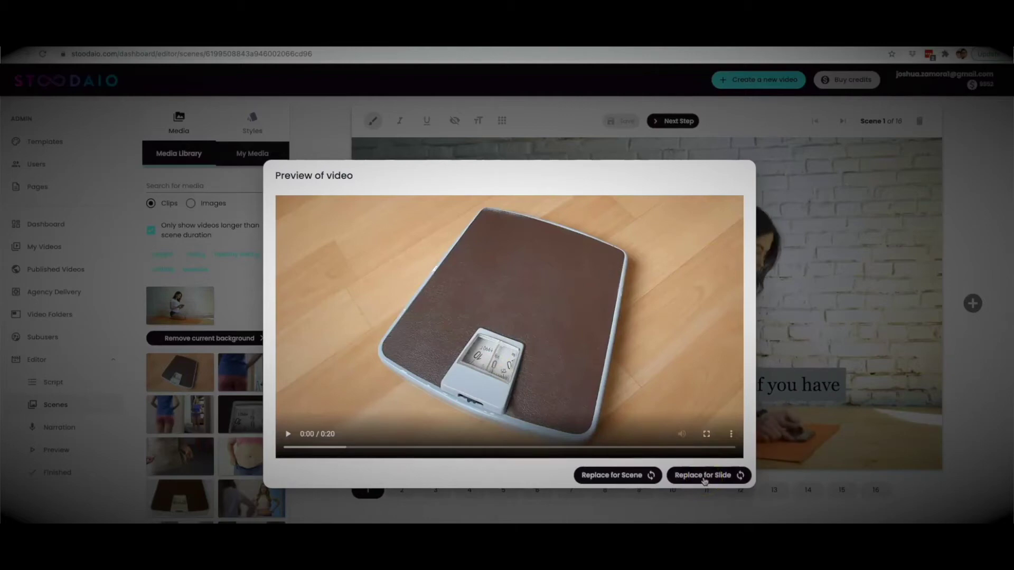
Step: Set the bathroom-scale clip as scene 1's slide background, add a scene, and start removing the background
left_click(733, 478)
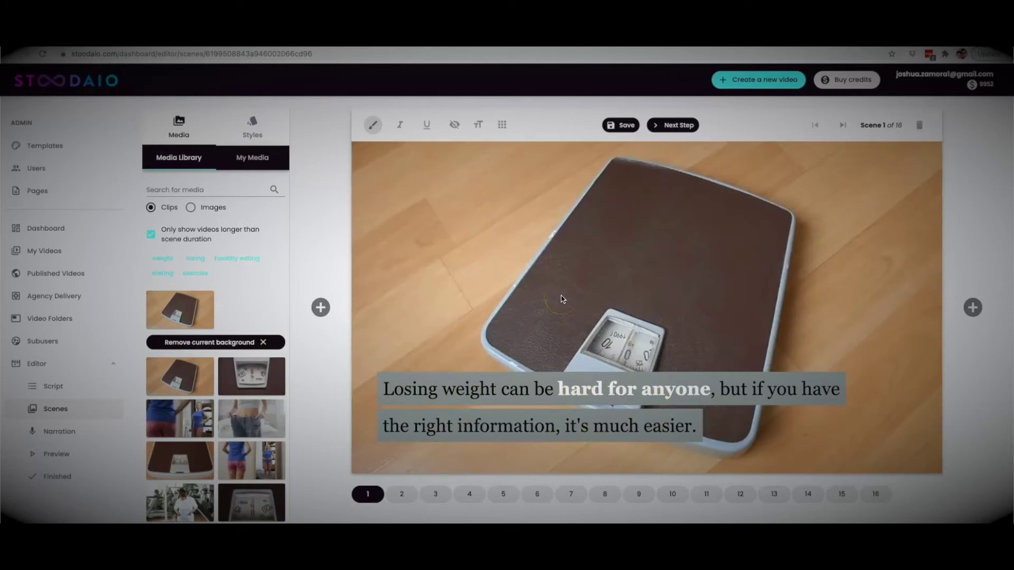
left_click(558, 300)
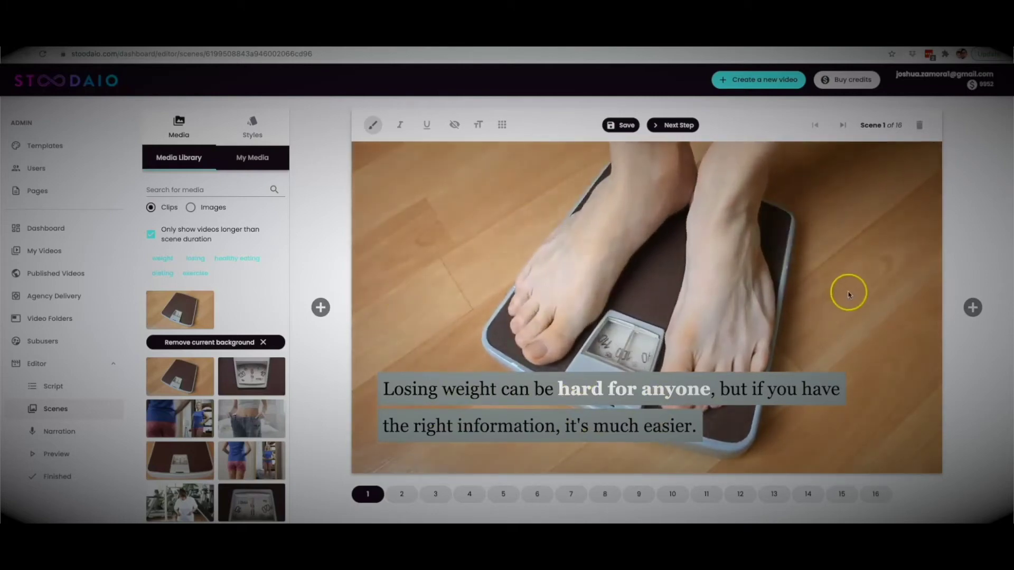
left_click(974, 308)
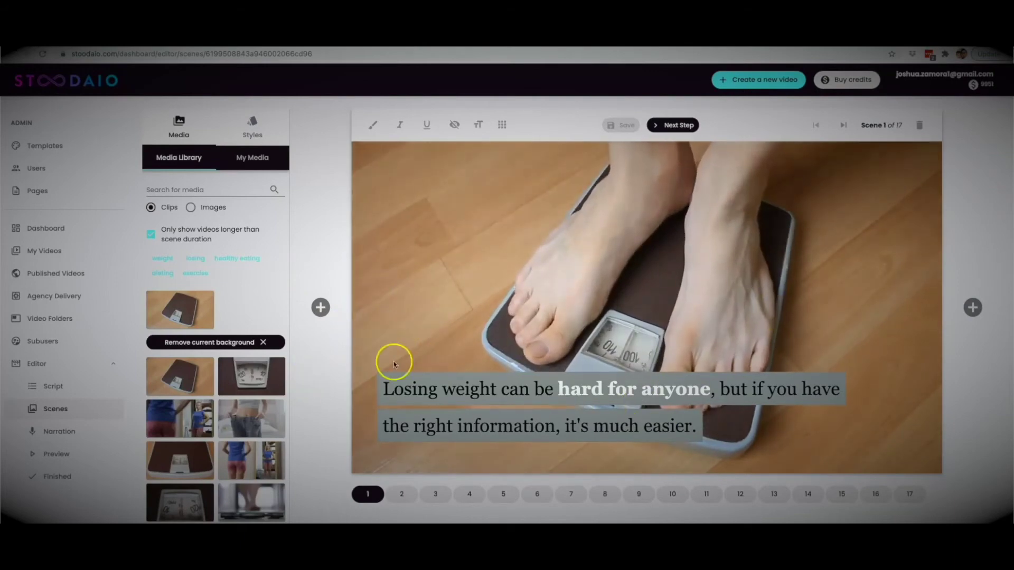
left_click(229, 343)
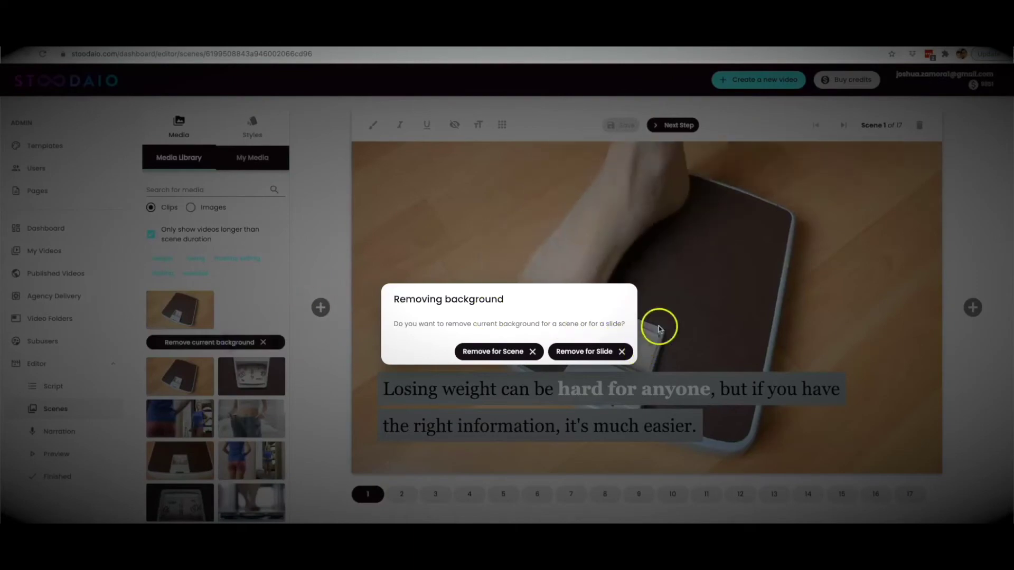
Step: Dismiss the background removal prompt and advance to the Narration step
left_click(712, 292)
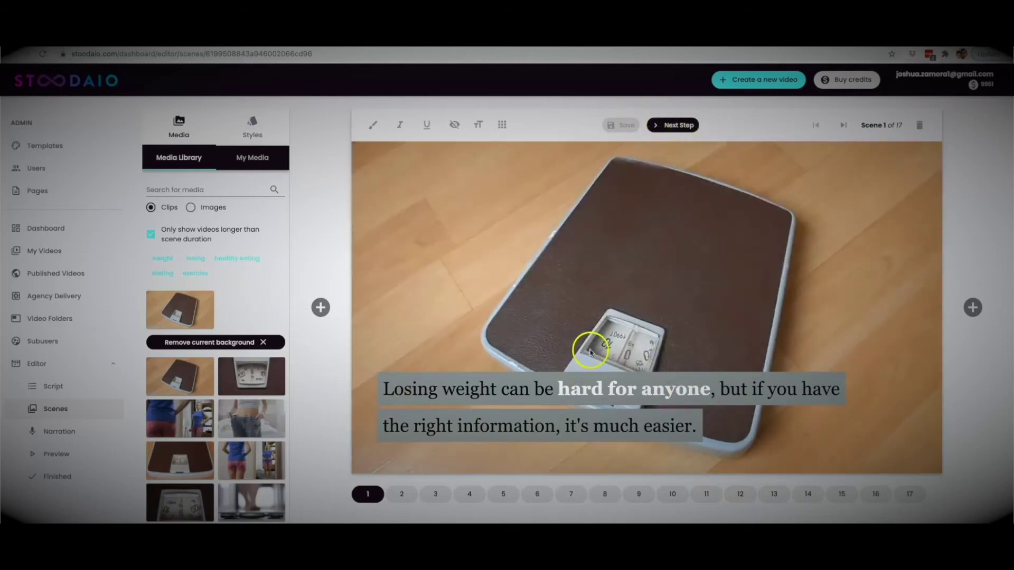
left_click(684, 126)
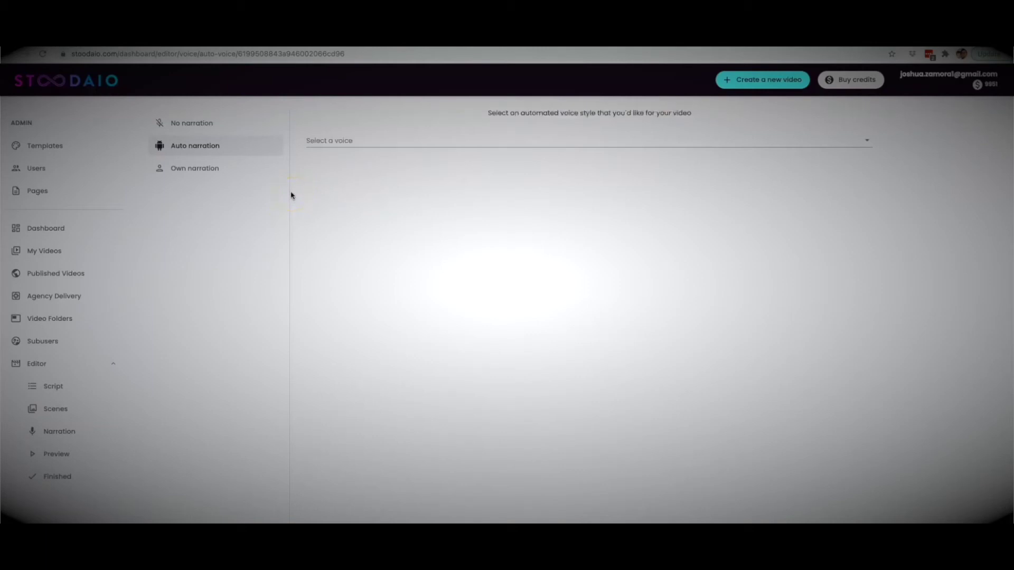
Step: Pick Ryan (English - GB) from the Select a voice list for auto narration
left_click(347, 150)
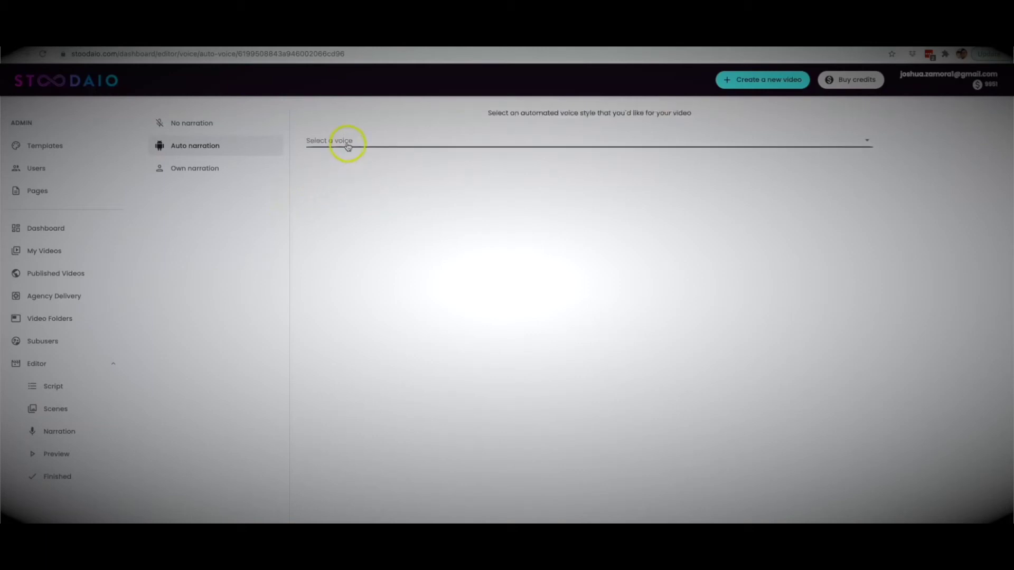
scroll(413, 255, "down", 20)
scroll(413, 255, "down", 5)
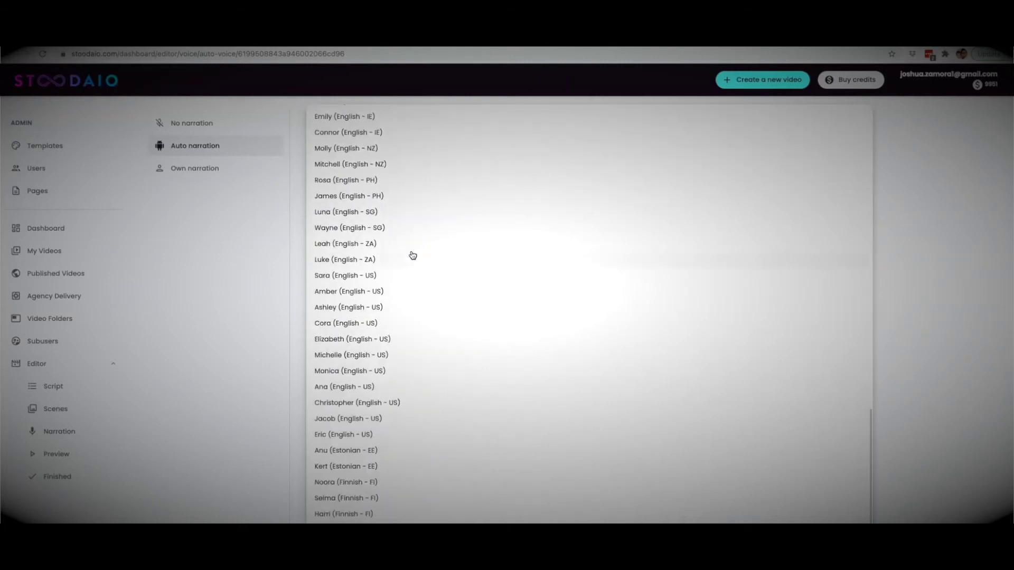
left_click(417, 306)
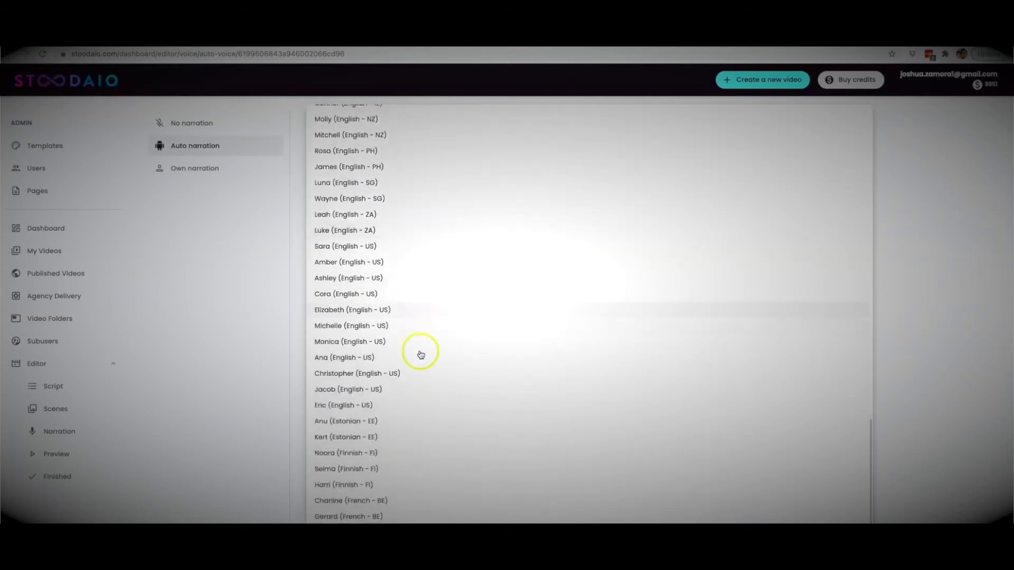
scroll(402, 347, "up", 20)
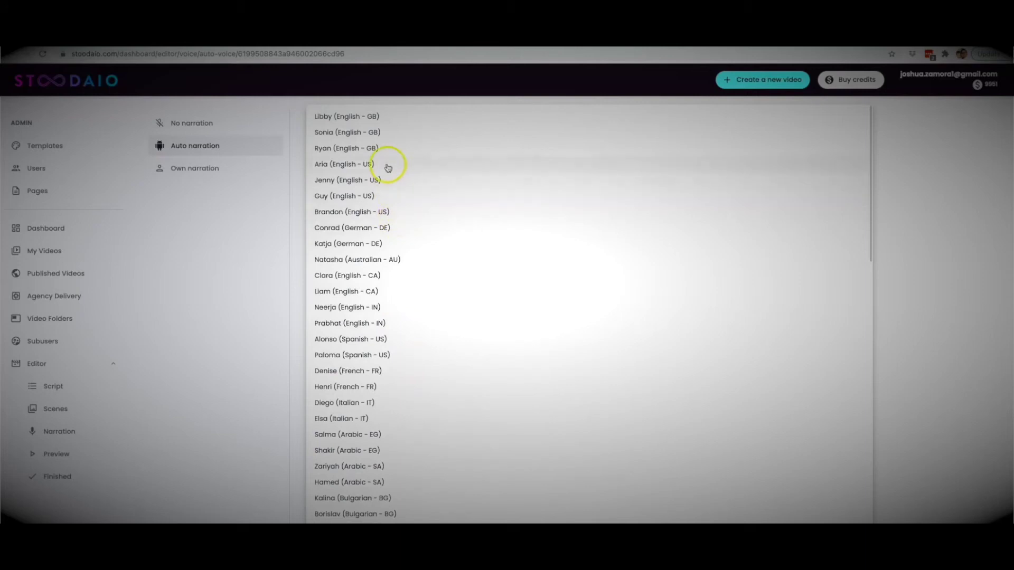
left_click(369, 148)
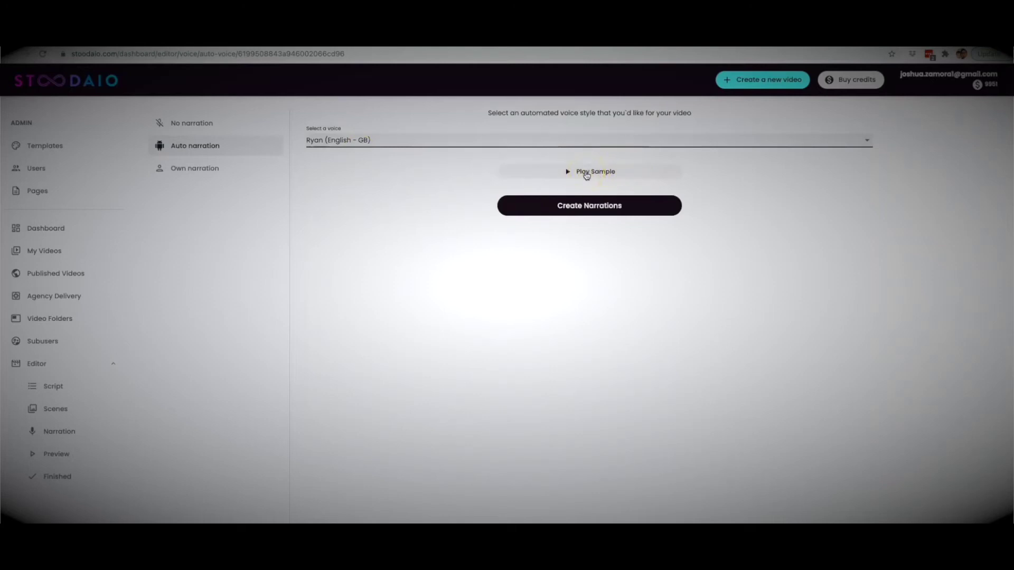
Step: Try Own narration, then settle on No narration for a music-only video
left_click(186, 170)
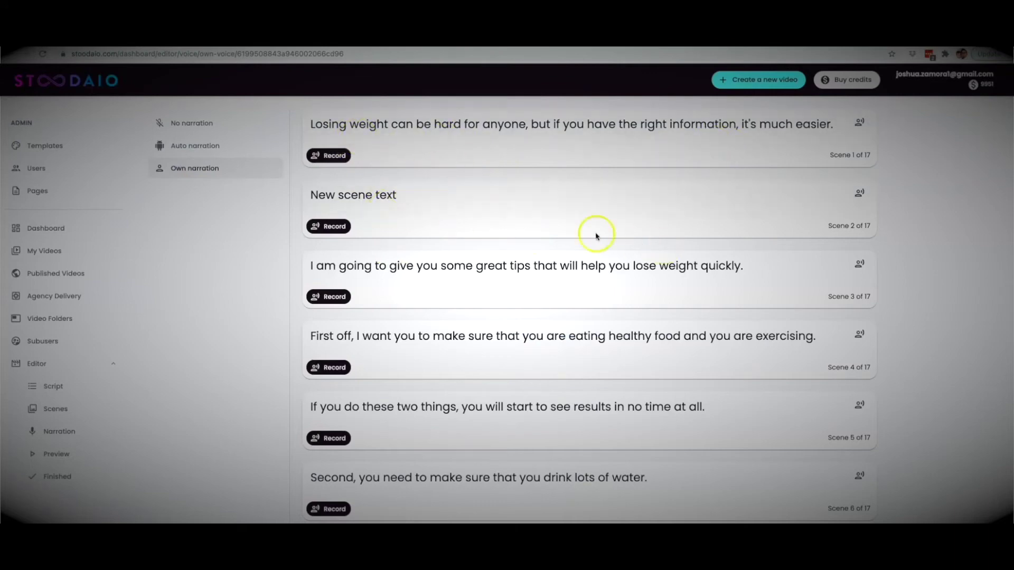
scroll(531, 252, "down", 15)
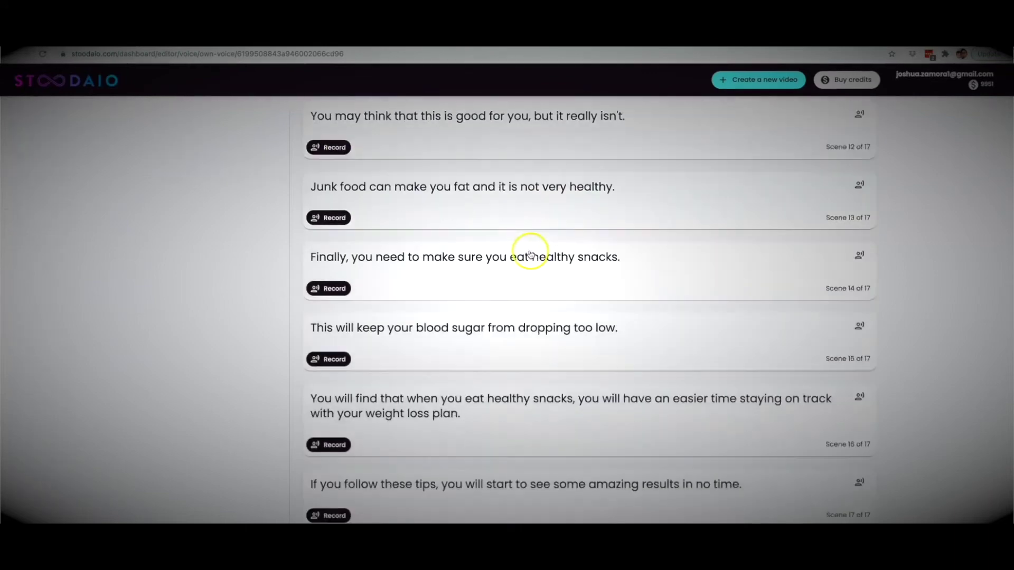
scroll(530, 253, "up", 15)
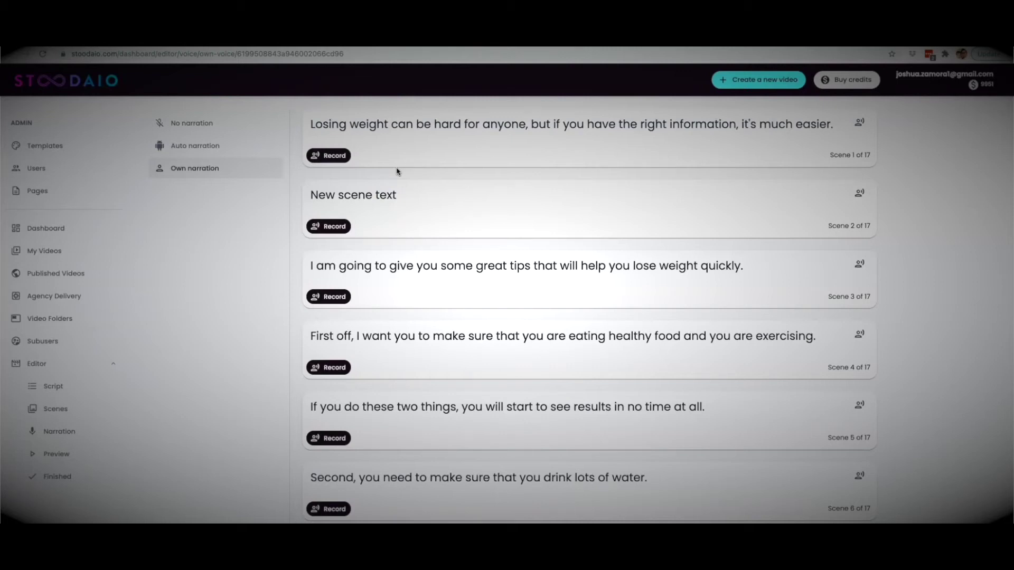
left_click(188, 122)
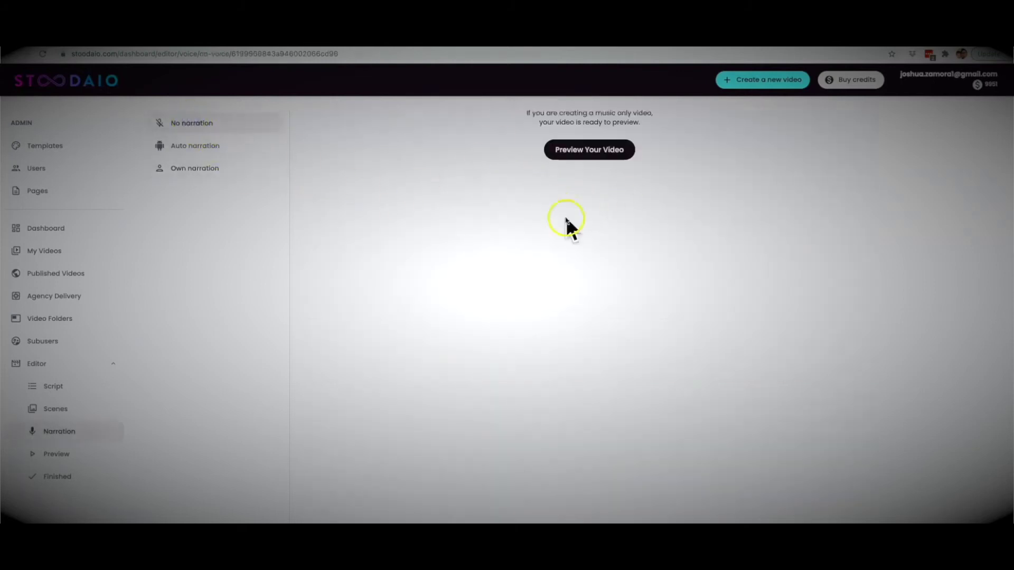
Step: Open the video preview and look at the music upload and library options
left_click(590, 151)
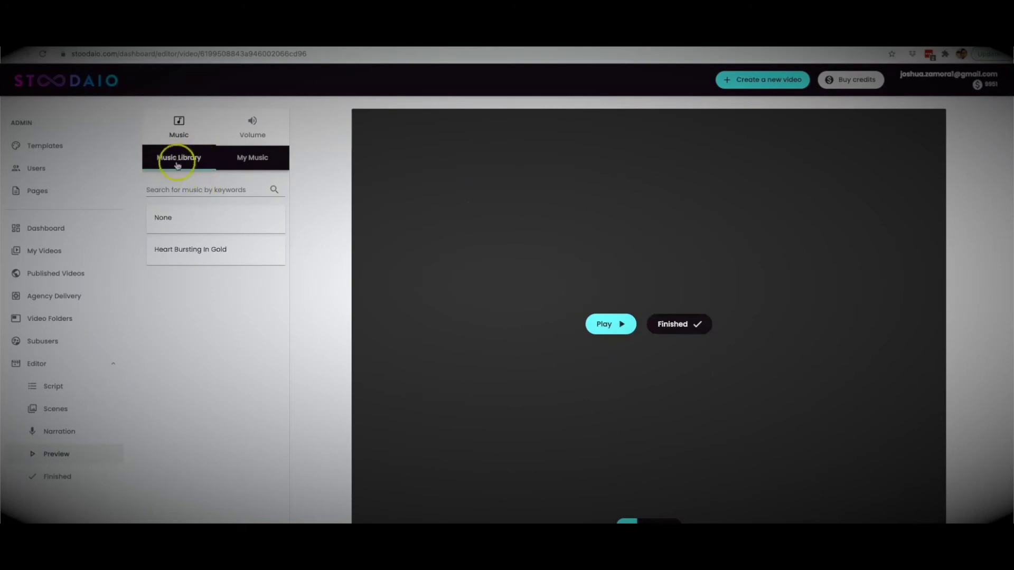
left_click(242, 160)
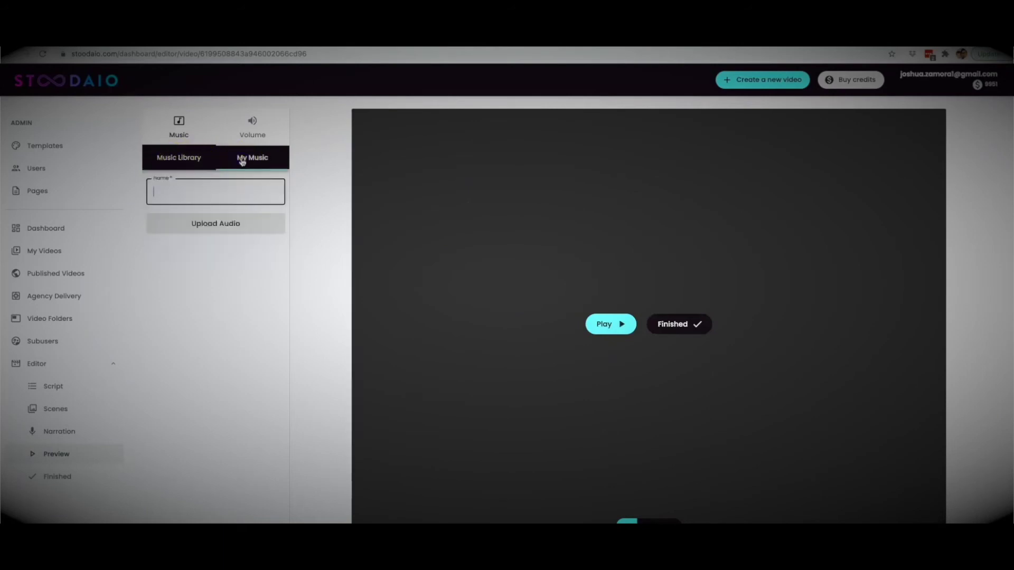
left_click(169, 162)
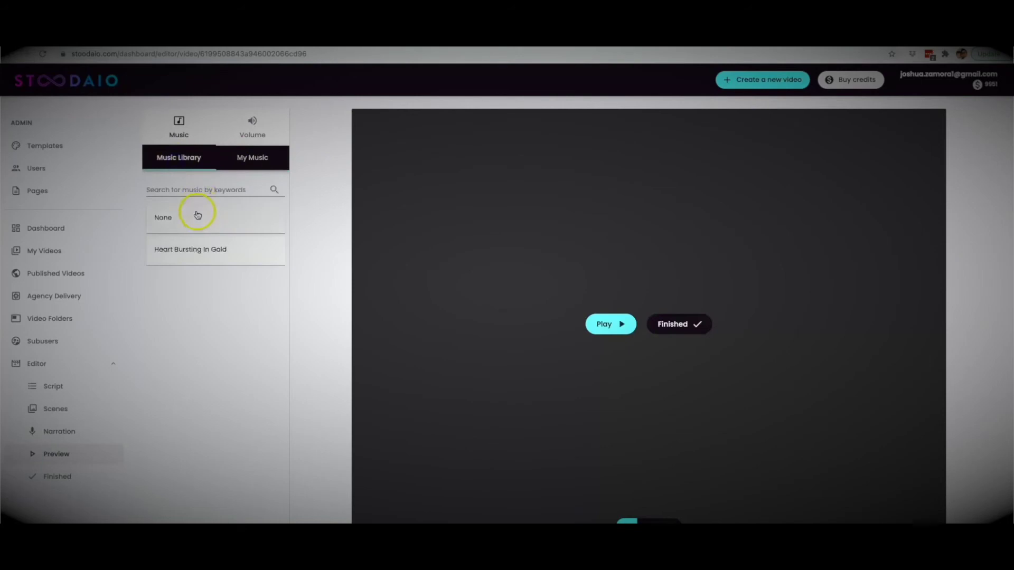
Step: Search the music library for 'upbeat' and pick Funky Atmospheric as background music
left_click(190, 191)
type("P")
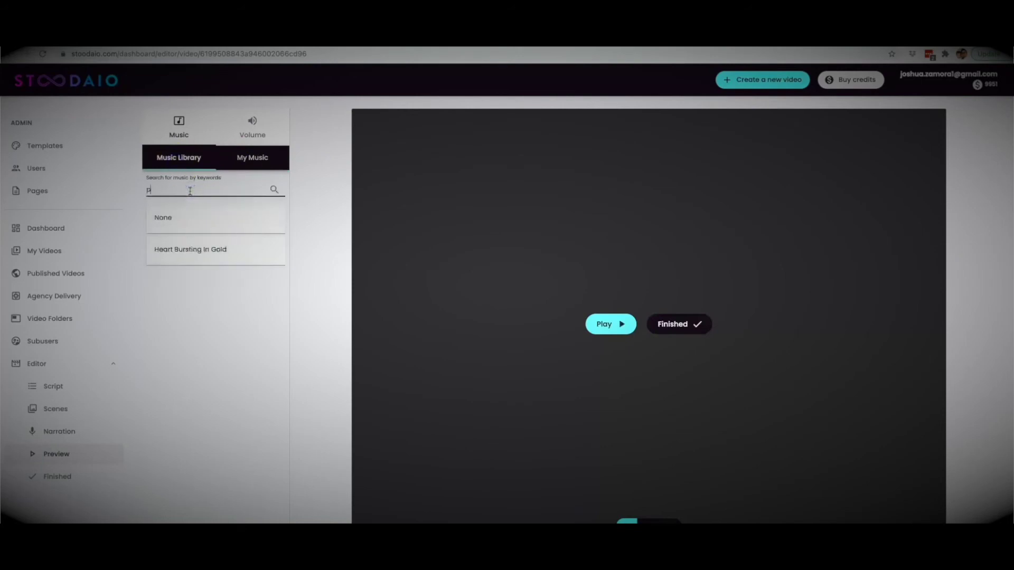
type("upbeat")
left_click(274, 190)
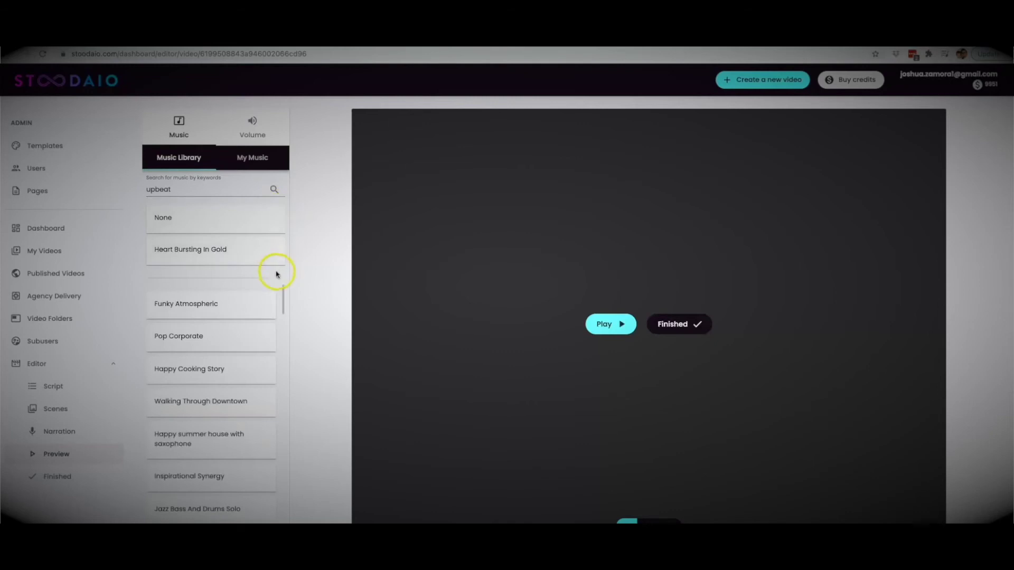
left_click(219, 304)
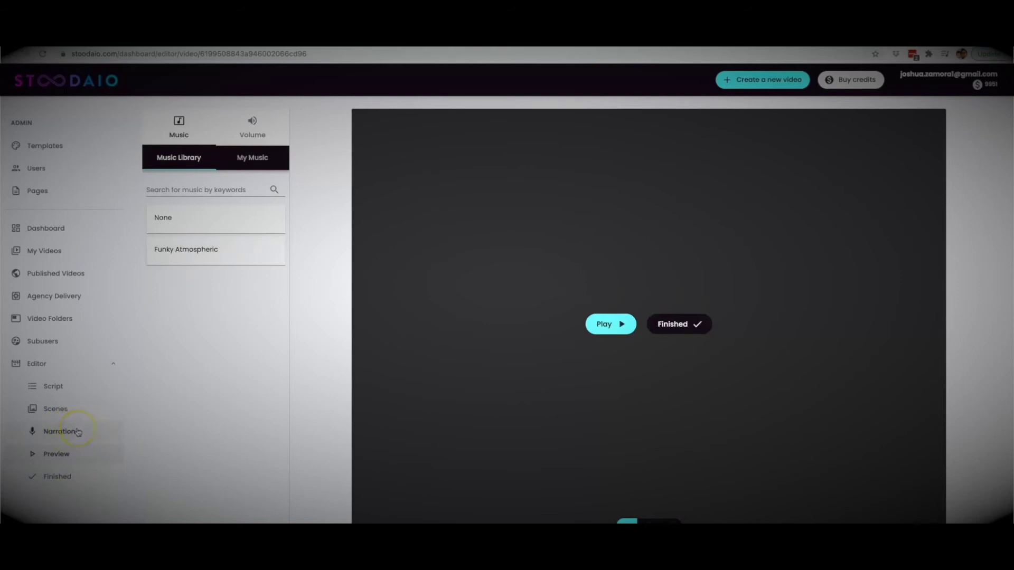
Step: Lower Music Volume from 0.59 to about 0.12 in the Volume settings, narration staying at 0.8
left_click(253, 135)
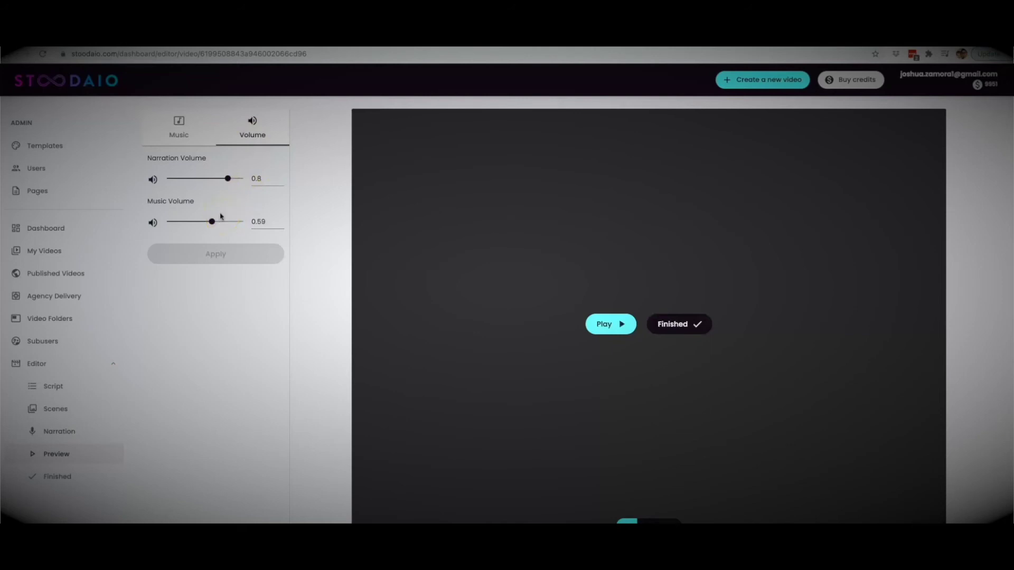
left_click_drag(211, 221, 180, 225)
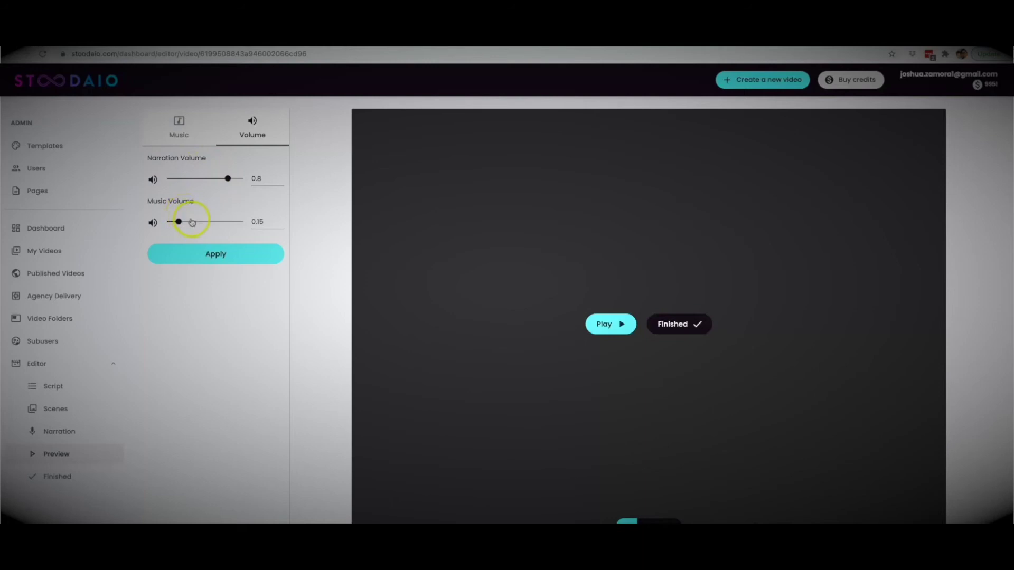
left_click_drag(180, 222, 177, 224)
left_click(608, 322)
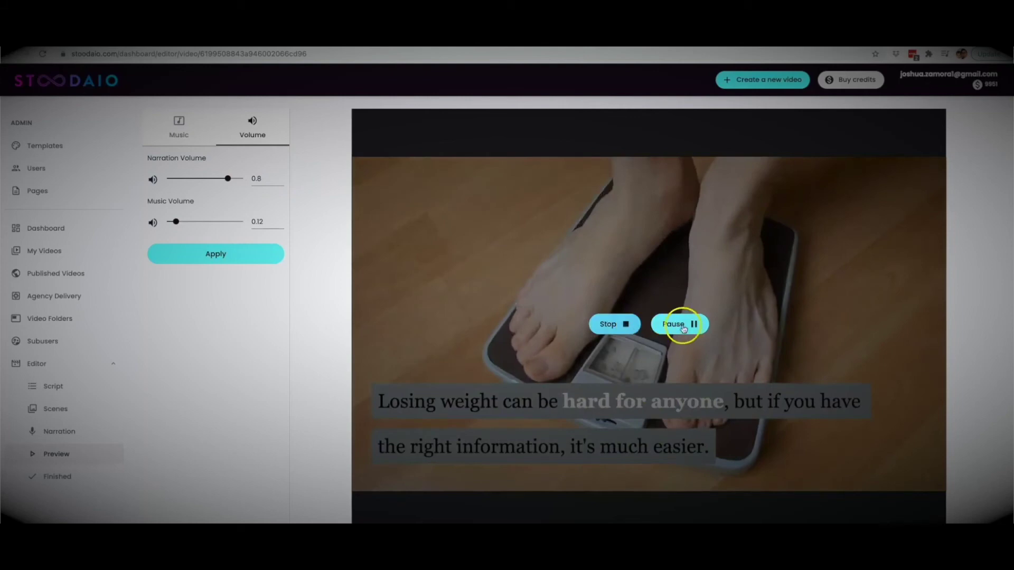
left_click(618, 327)
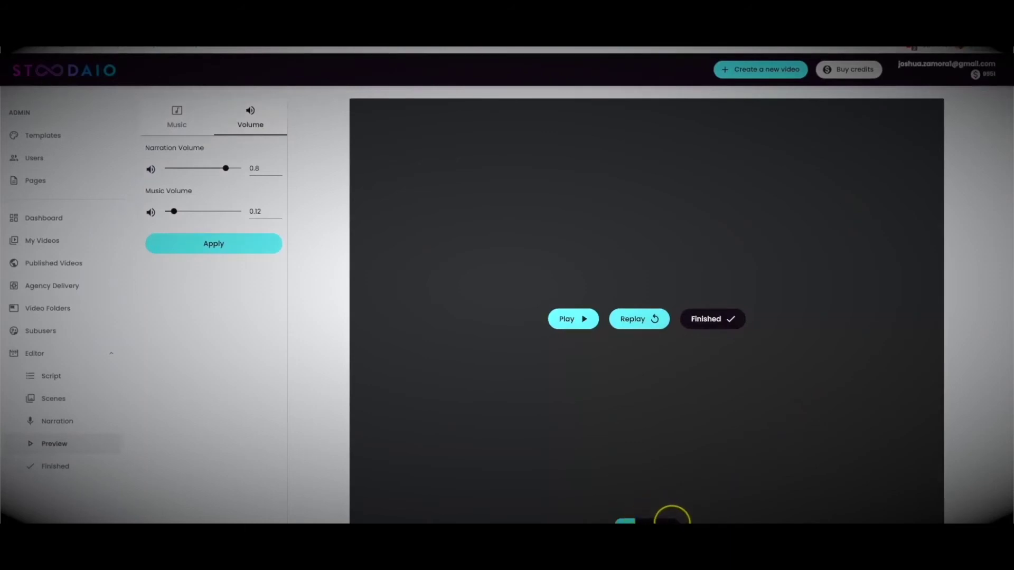
Step: Render the finished video and send it to Host Video
left_click(732, 325)
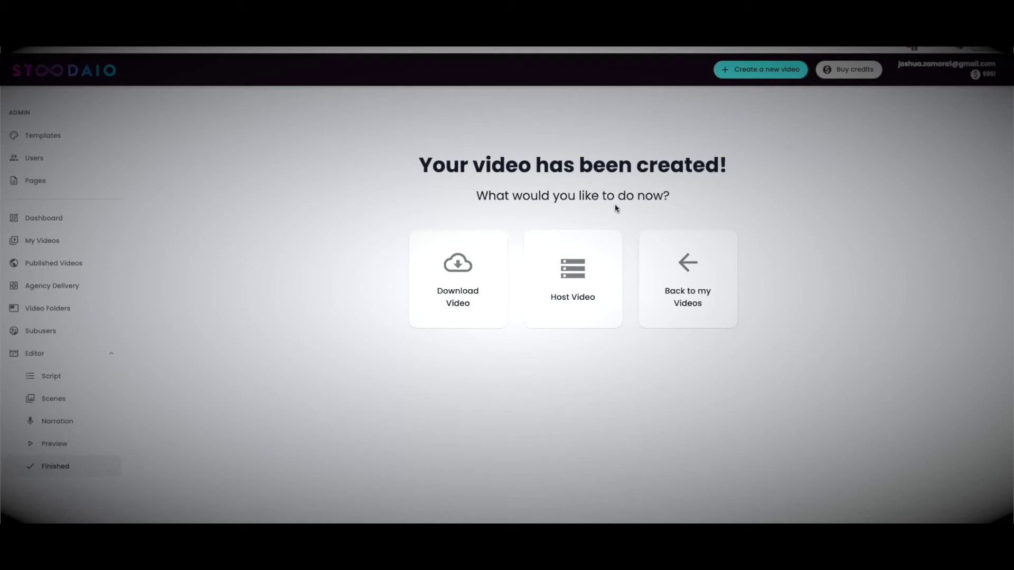
left_click(594, 285)
Step: Return to My Videos and review the Crypto Currency 2 hosting stats and embed code
left_click(711, 279)
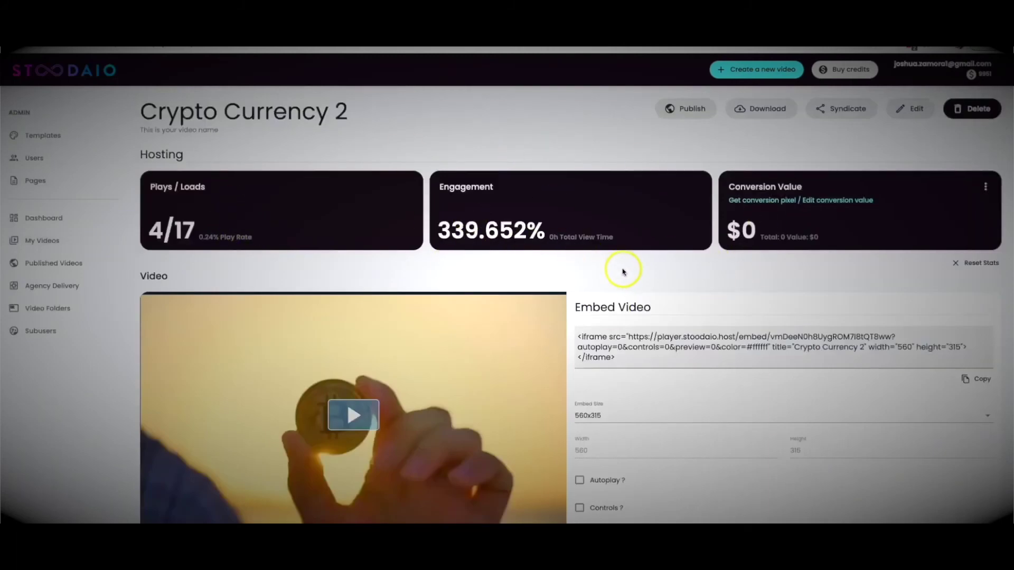
scroll(623, 268, "down", 2)
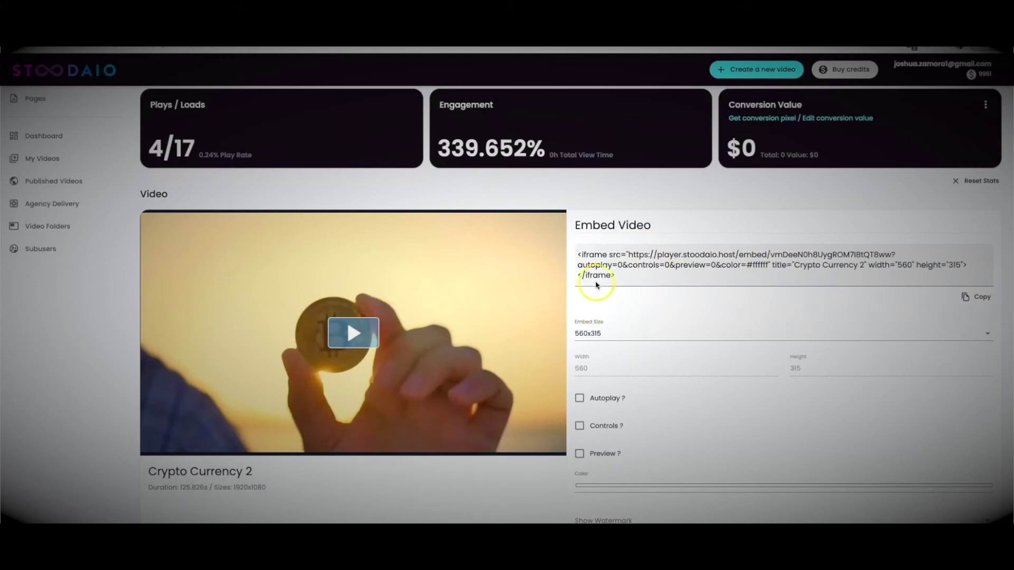
scroll(626, 228, "up", 1)
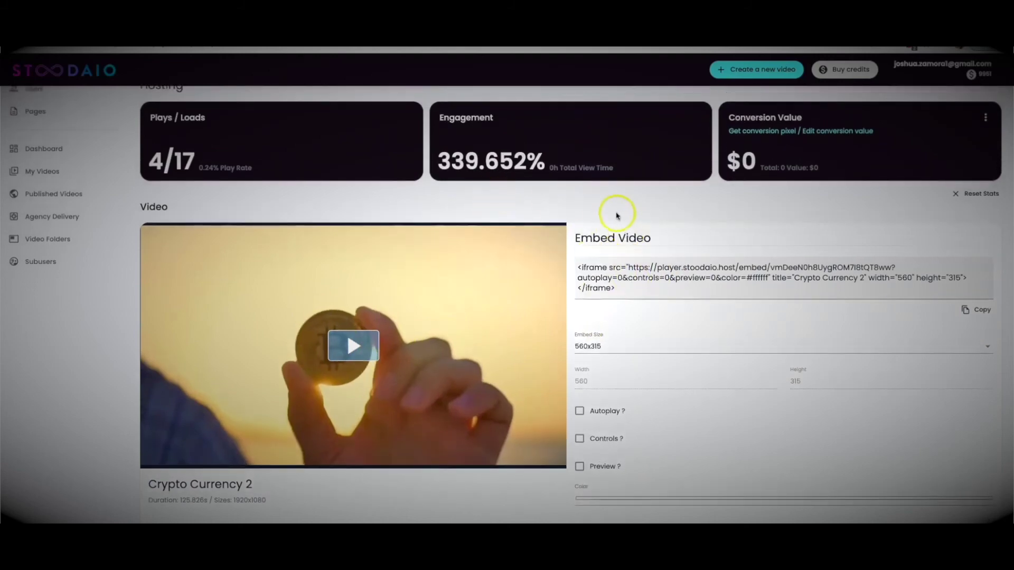
scroll(620, 218, "up", 1)
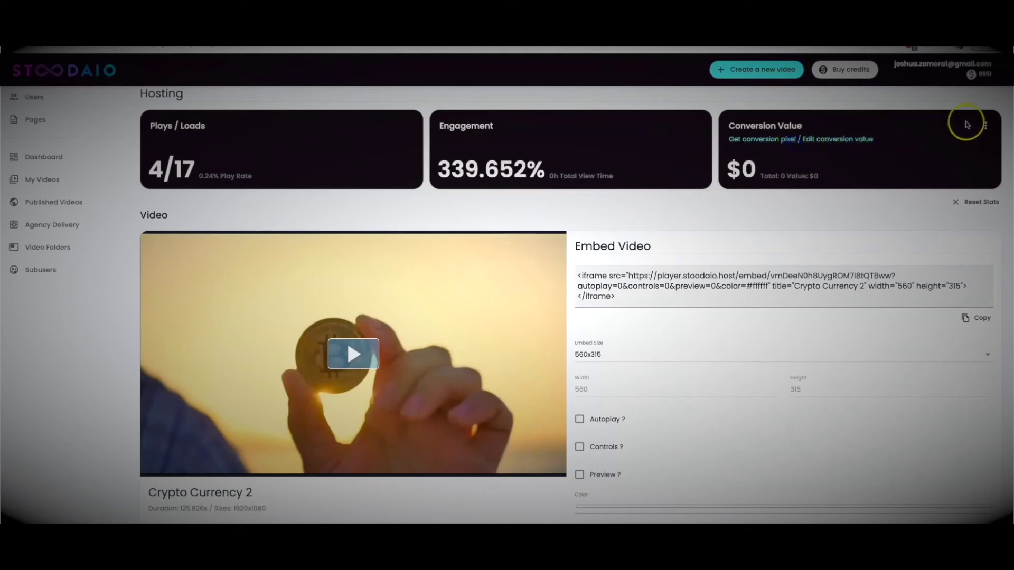
left_click(985, 125)
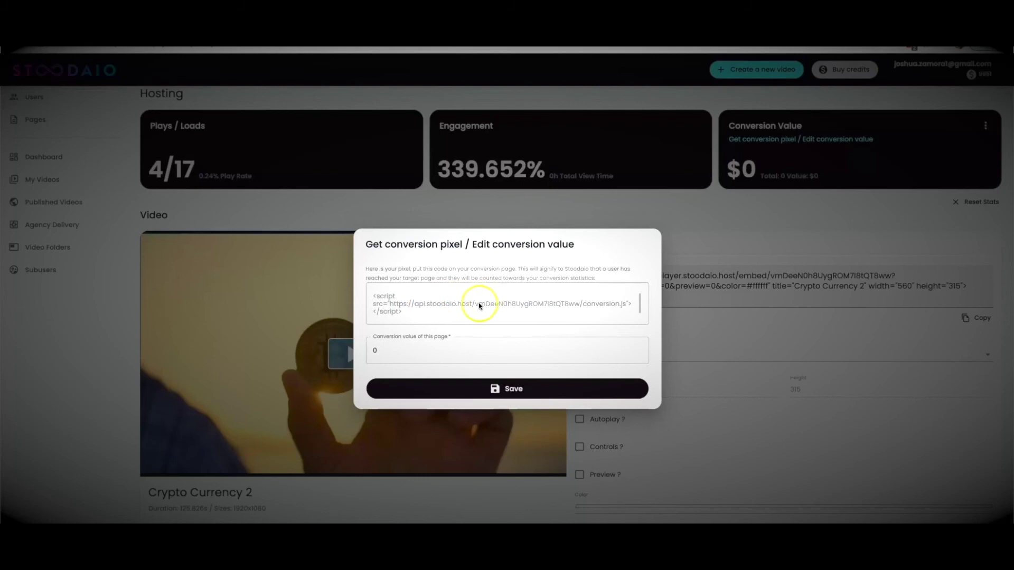
left_click(389, 353)
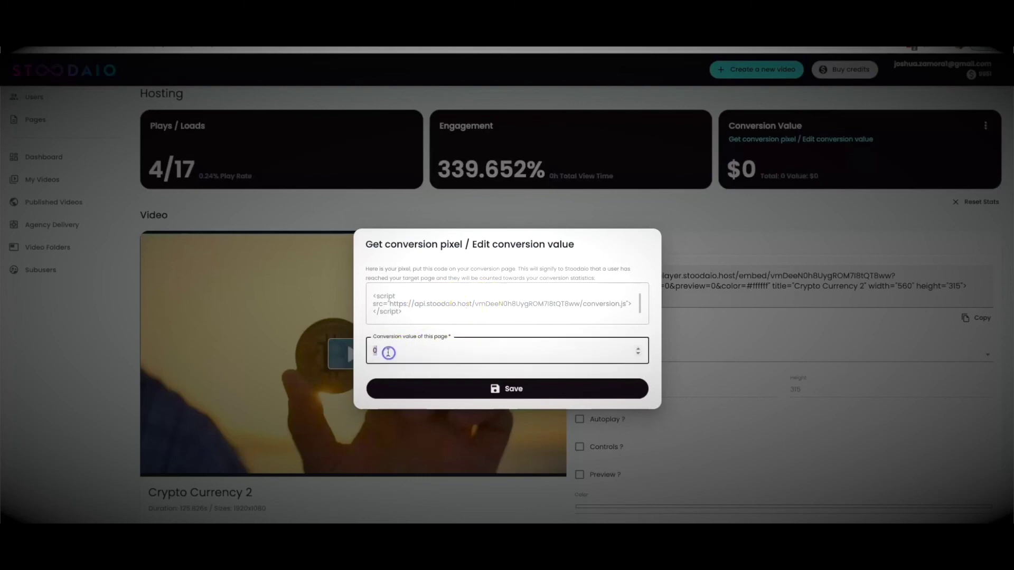
left_click_drag(371, 349, 758, 220)
left_click(758, 222)
scroll(658, 304, "down", 1)
left_click(633, 469)
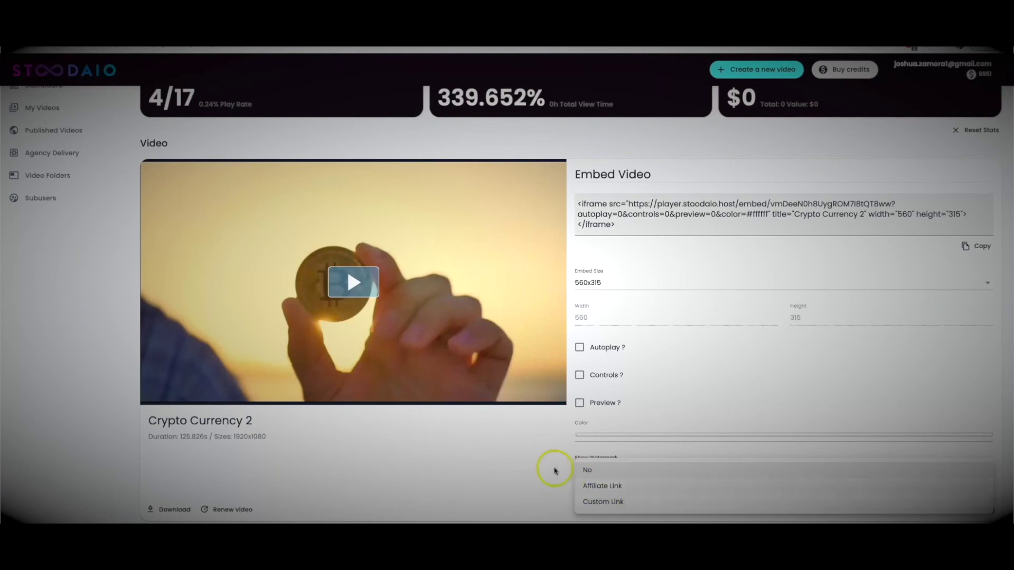
left_click(529, 439)
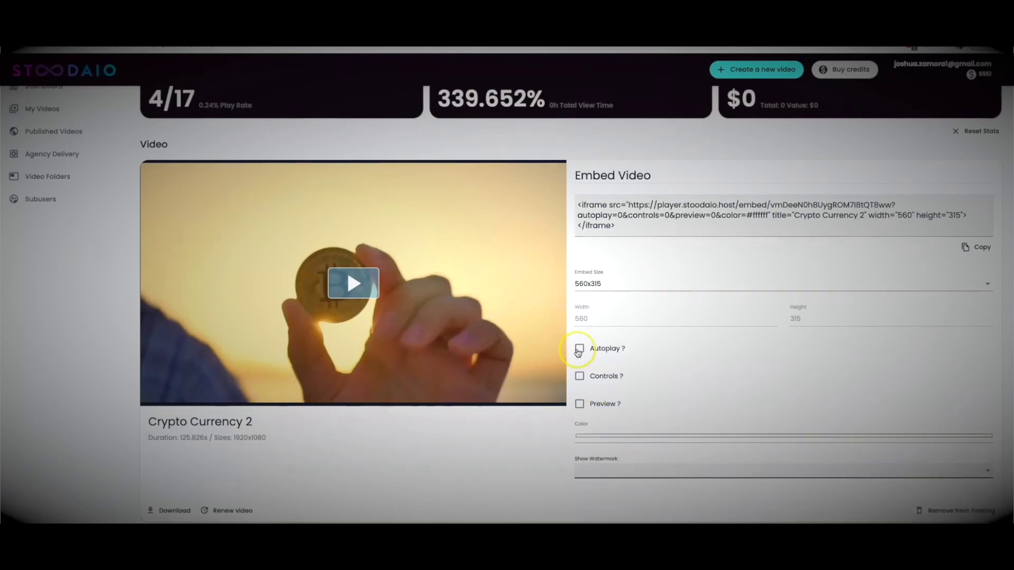
scroll(576, 344, "up", 3)
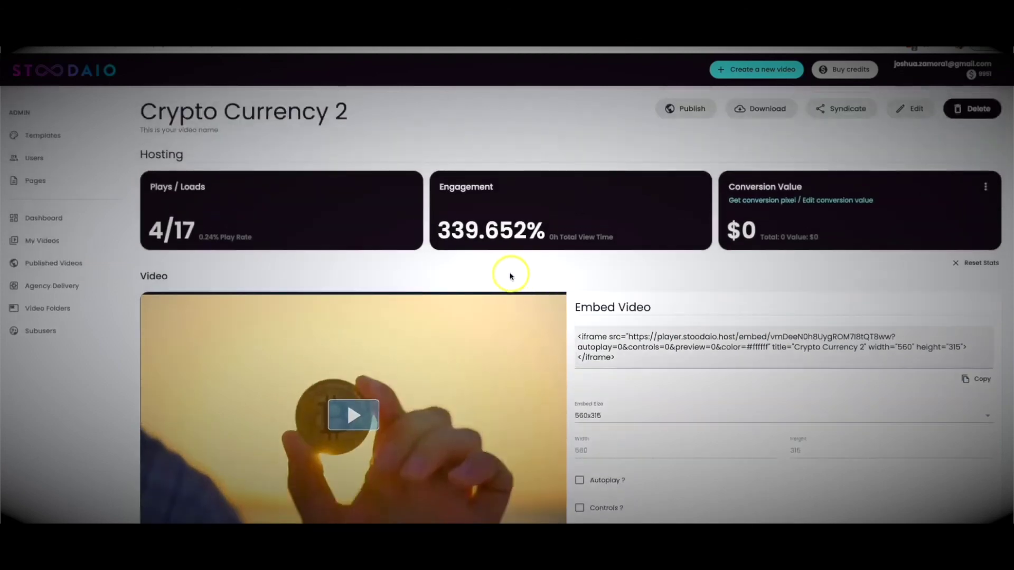
Step: Inspect Keto Video Page in Published Videos, keep Keto Video as its video, and go back
left_click(74, 269)
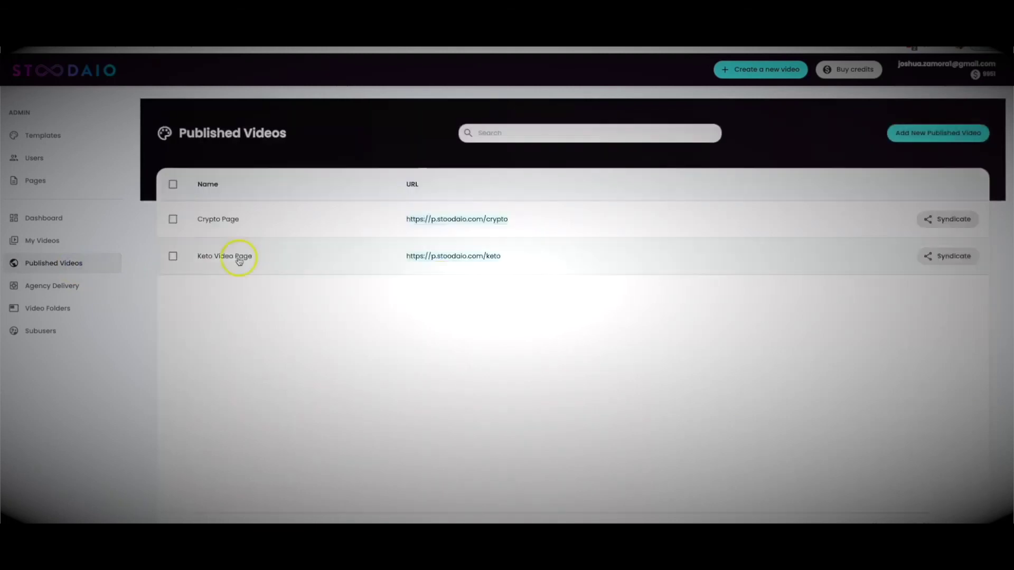
left_click(239, 258)
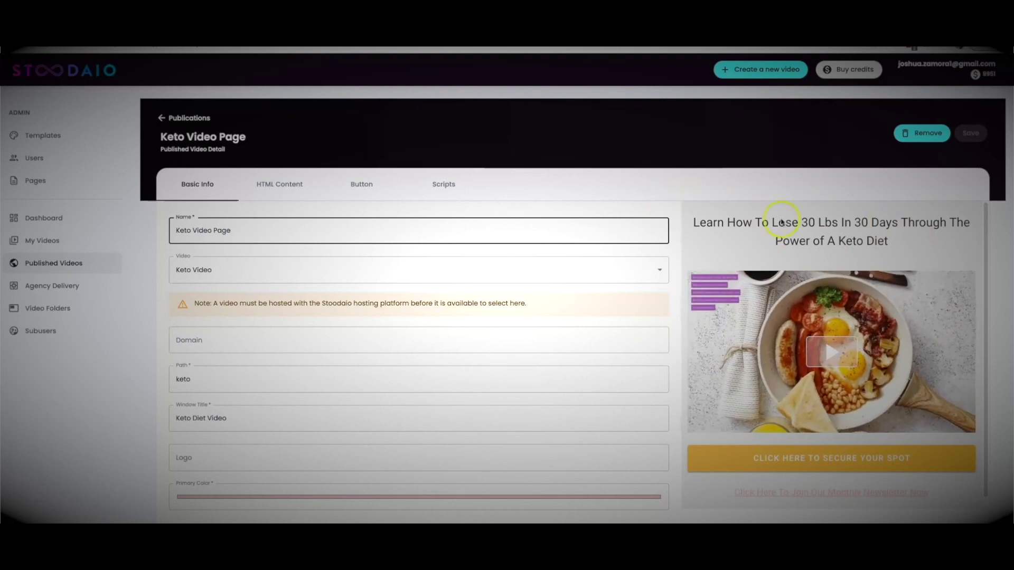
left_click(454, 272)
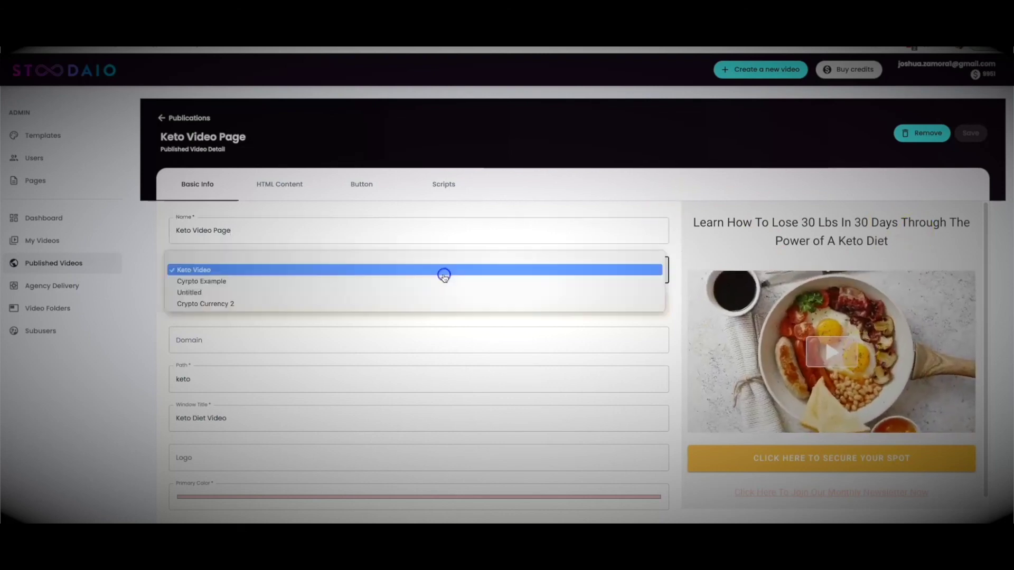
left_click(659, 211)
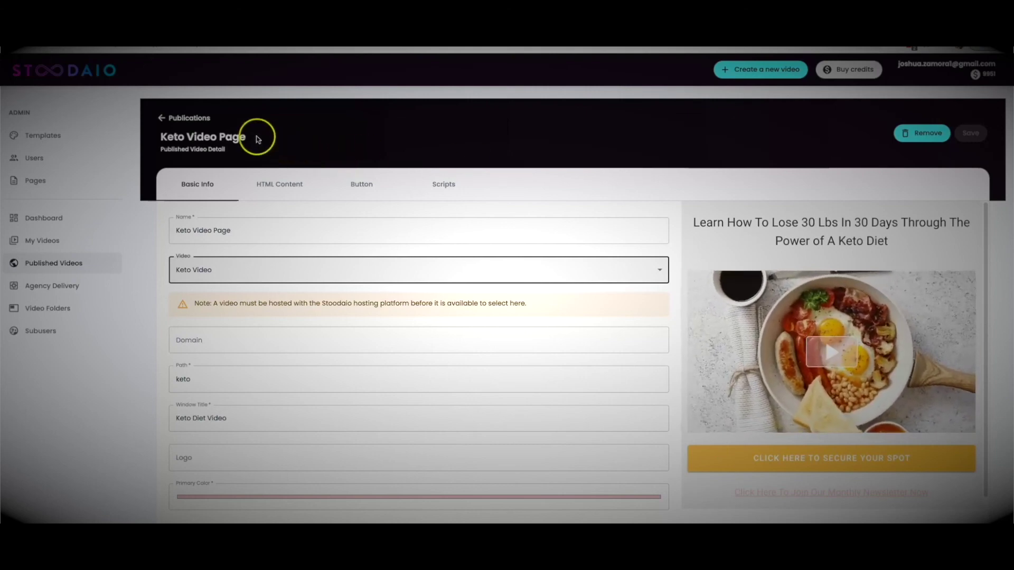
left_click(178, 120)
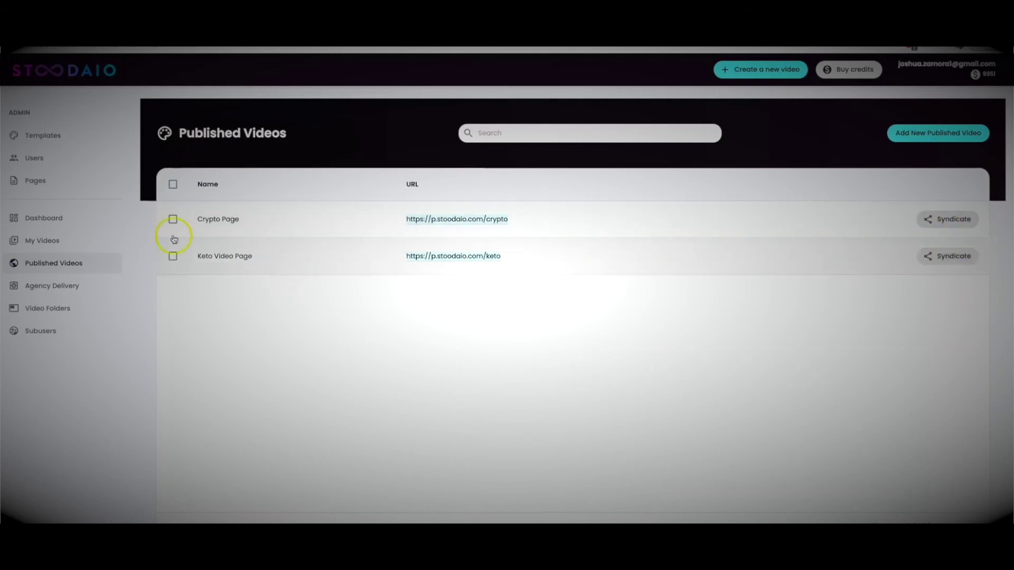
Step: From My Videos, scroll down to Cyrpto Example and view its hosting page
left_click(53, 247)
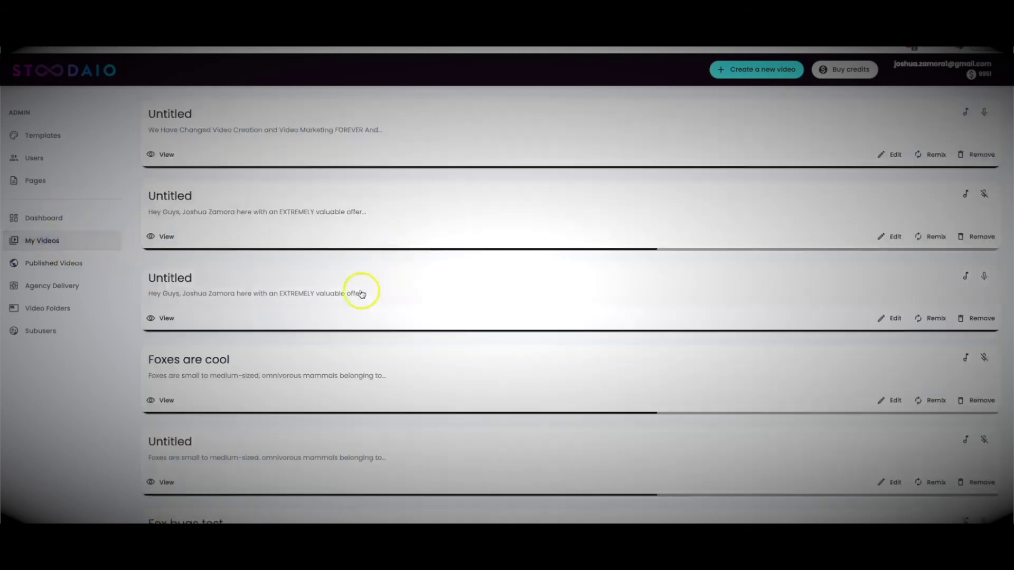
scroll(369, 287, "down", 5)
scroll(358, 290, "down", 5)
scroll(363, 292, "down", 2)
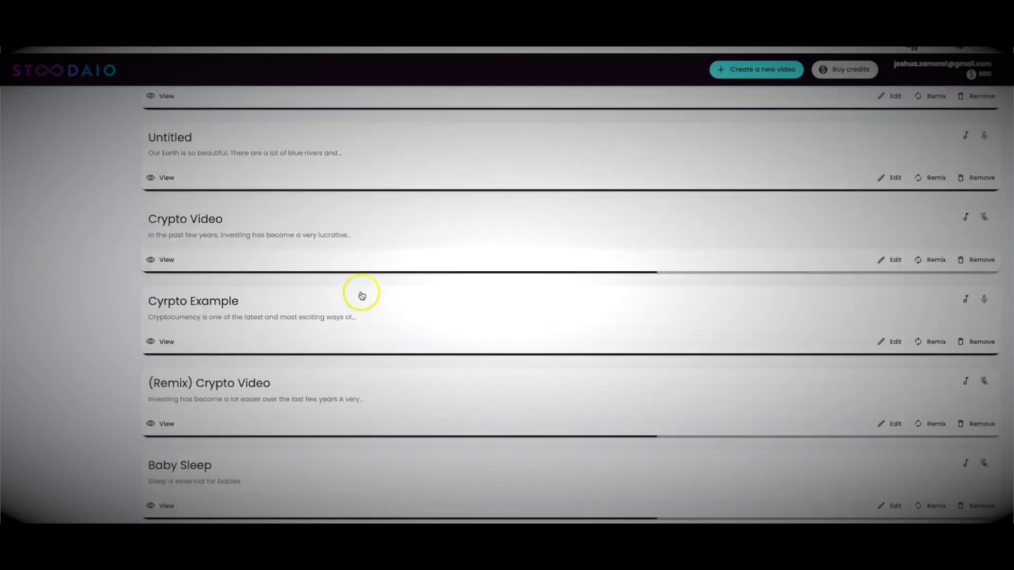
left_click(165, 339)
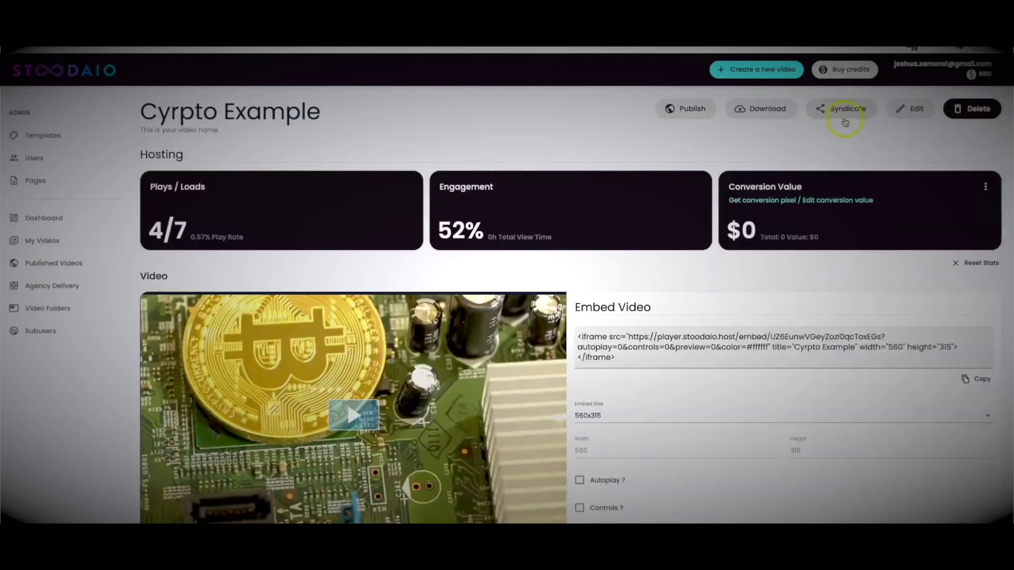